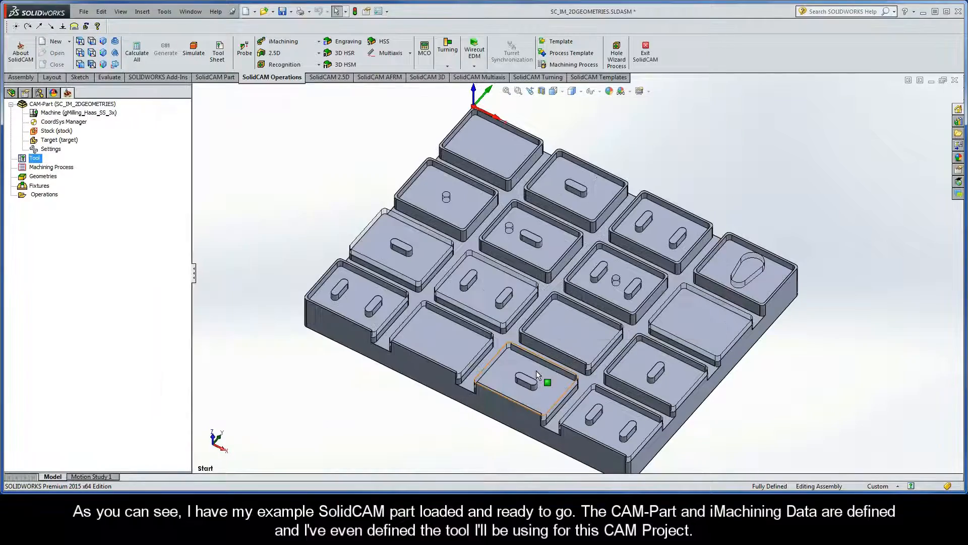
# Step: Add a 2D iMachining milling operation to the CAM-Part for the simple closed pocket in the back left corner
pyautogui.scroll(-3, 352, 182)
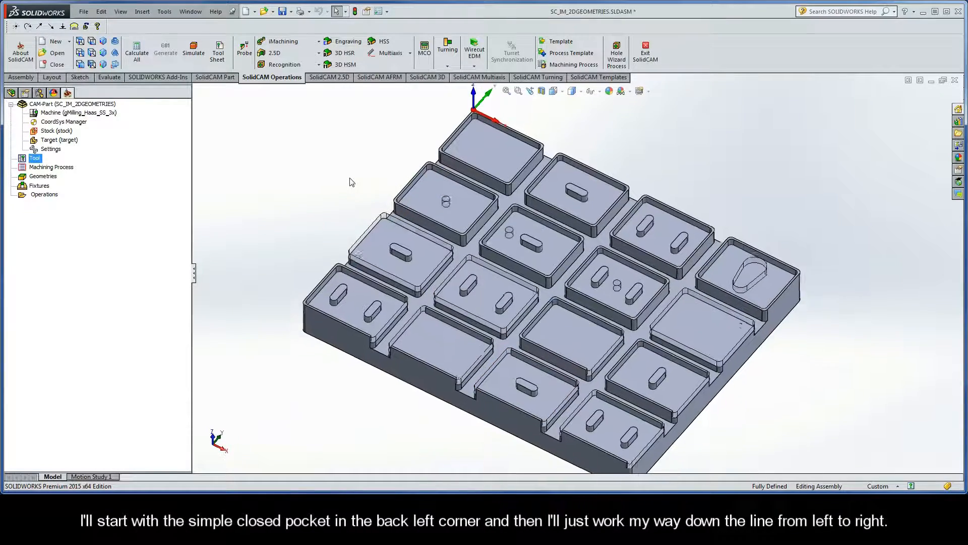
pyautogui.scroll(-5, 349, 190)
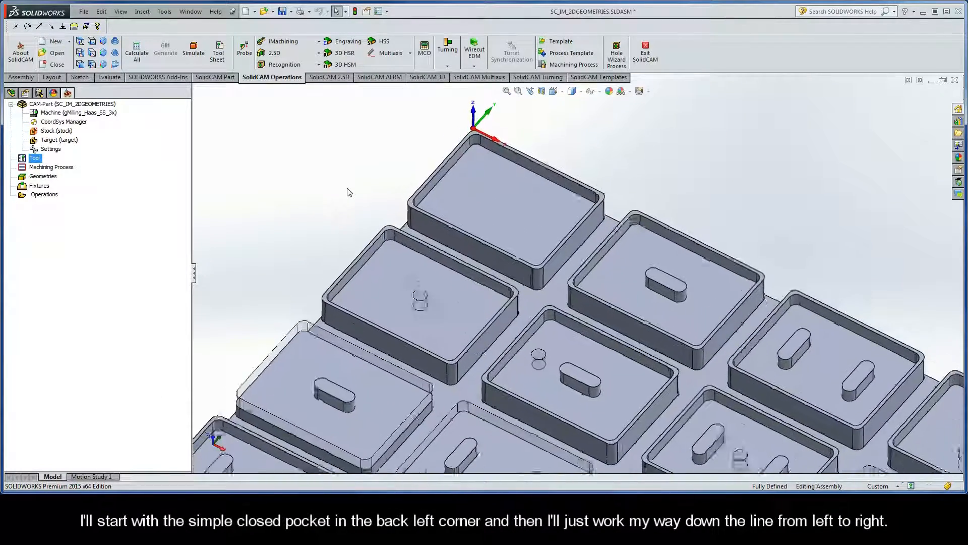
pyautogui.scroll(-5, 348, 196)
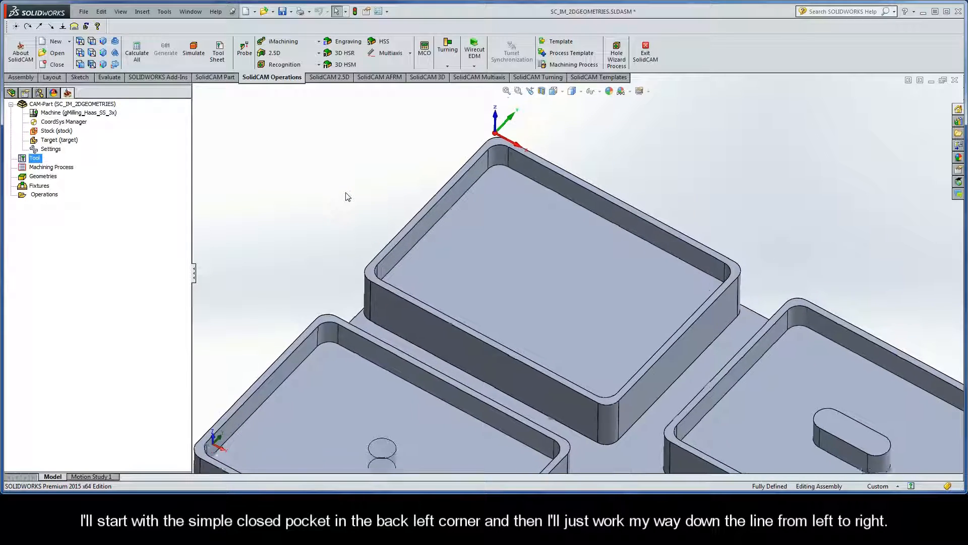
pyautogui.scroll(-1, 348, 198)
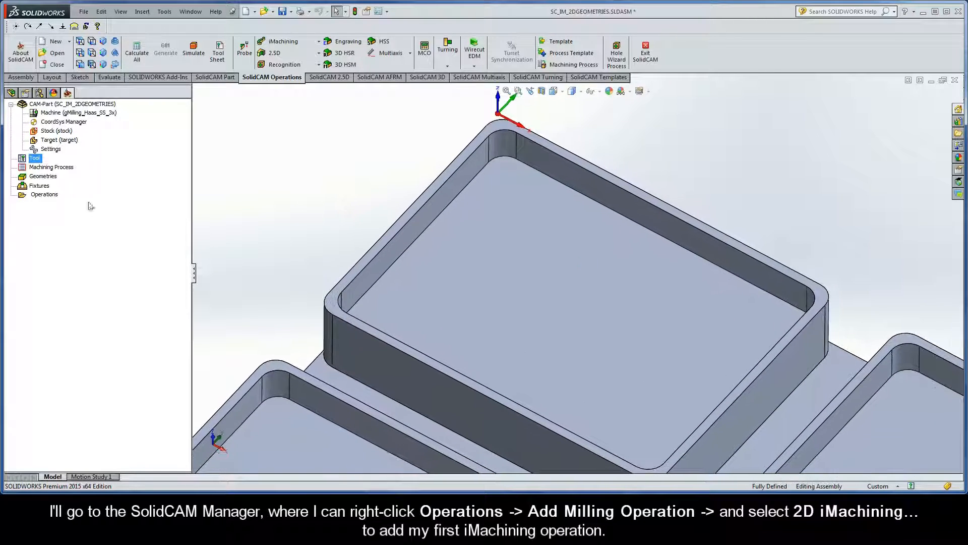
pyautogui.rightClick(57, 195)
pyautogui.moveTo(77, 218)
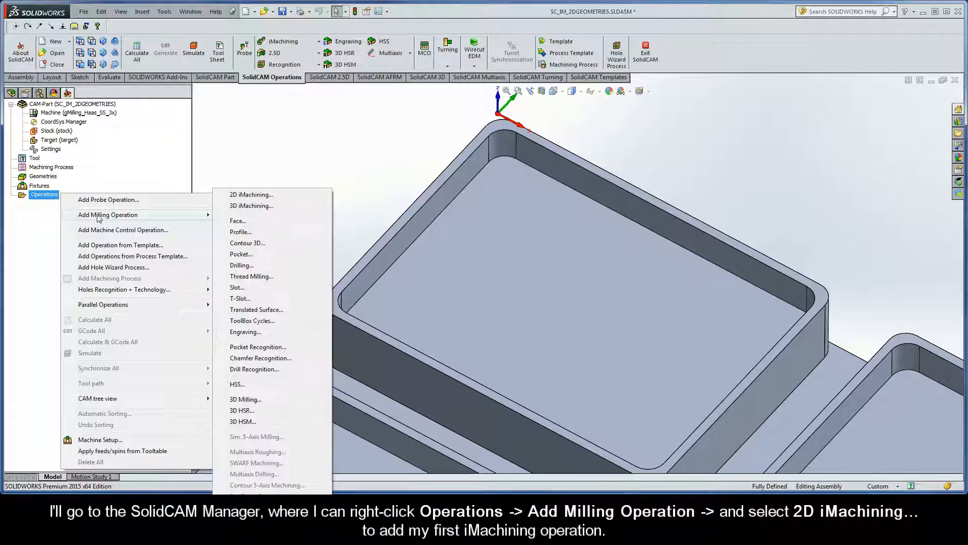
pyautogui.click(283, 196)
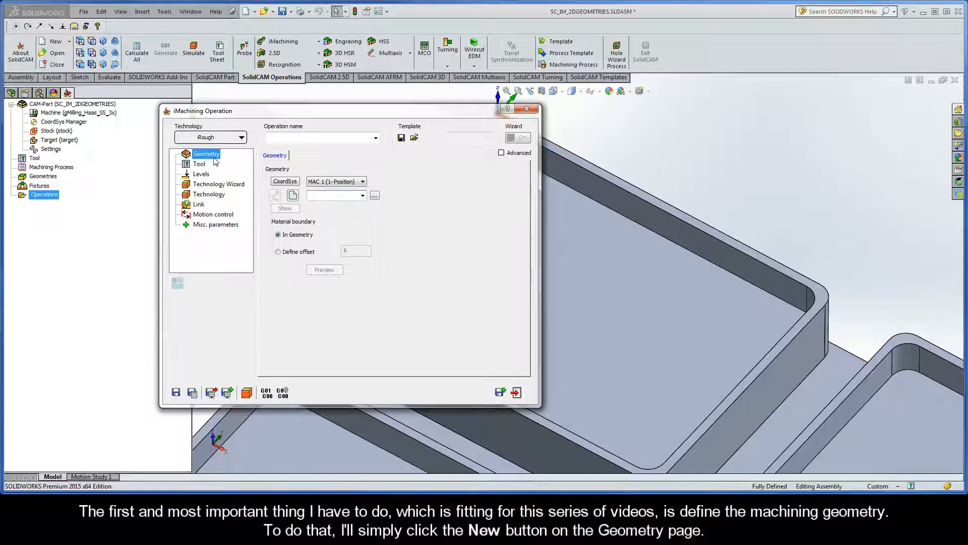
# Step: Define a new machining geometry as a closed chain along the pocket's lower contour, using Auto-constant Z
pyautogui.click(295, 195)
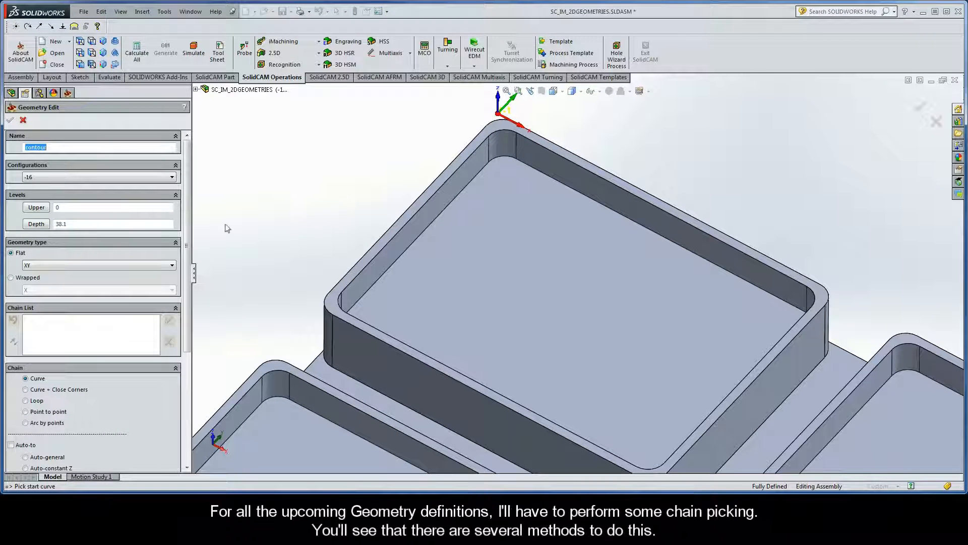
pyautogui.moveTo(187, 248); pyautogui.dragTo(187, 315)
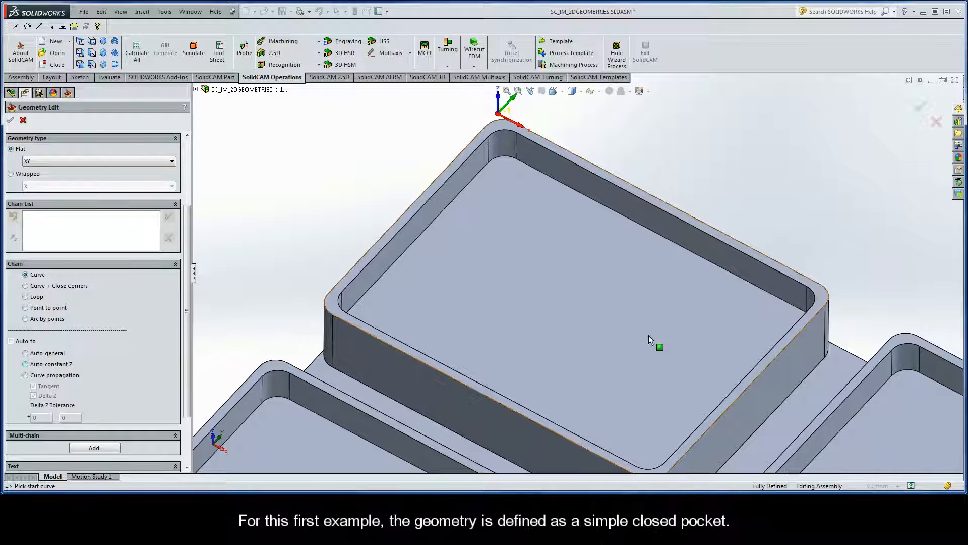
pyautogui.click(763, 291)
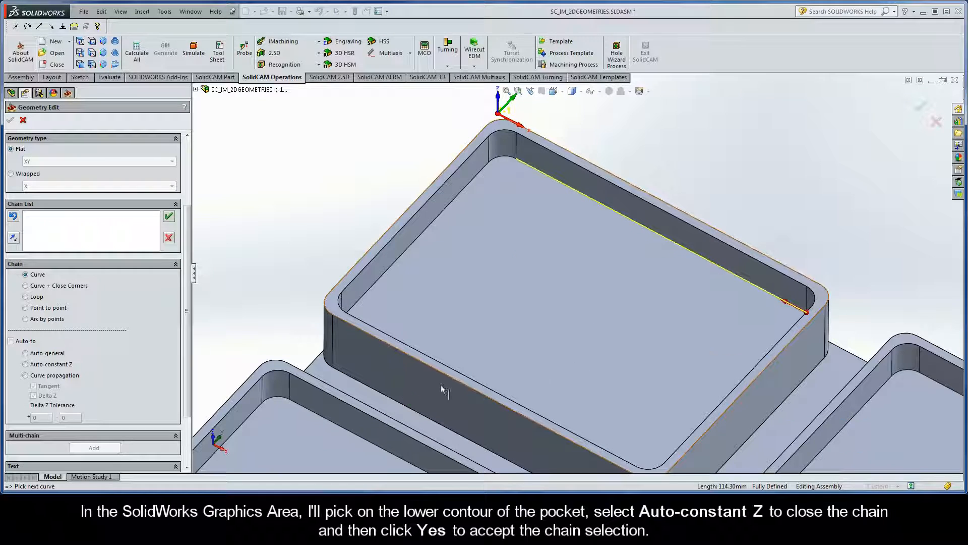
pyautogui.click(25, 365)
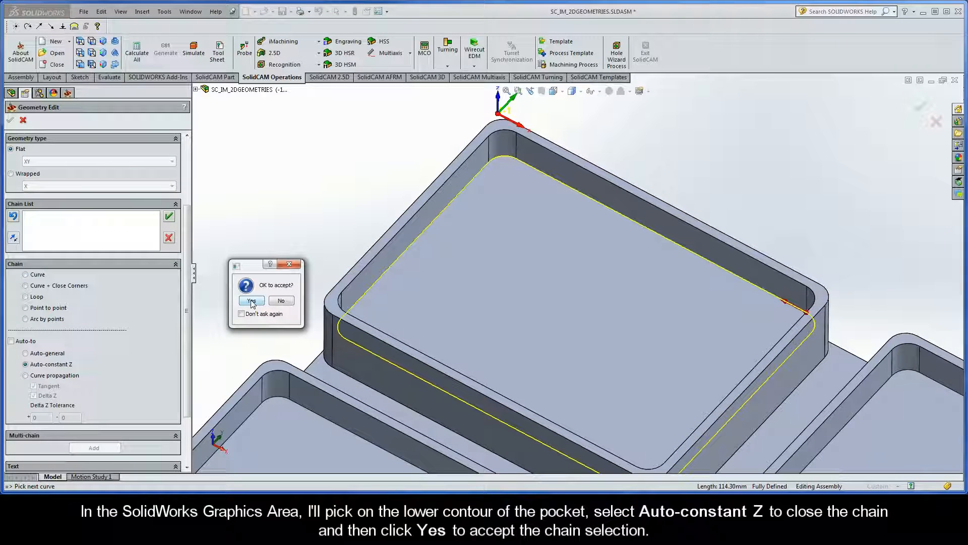
pyautogui.click(252, 302)
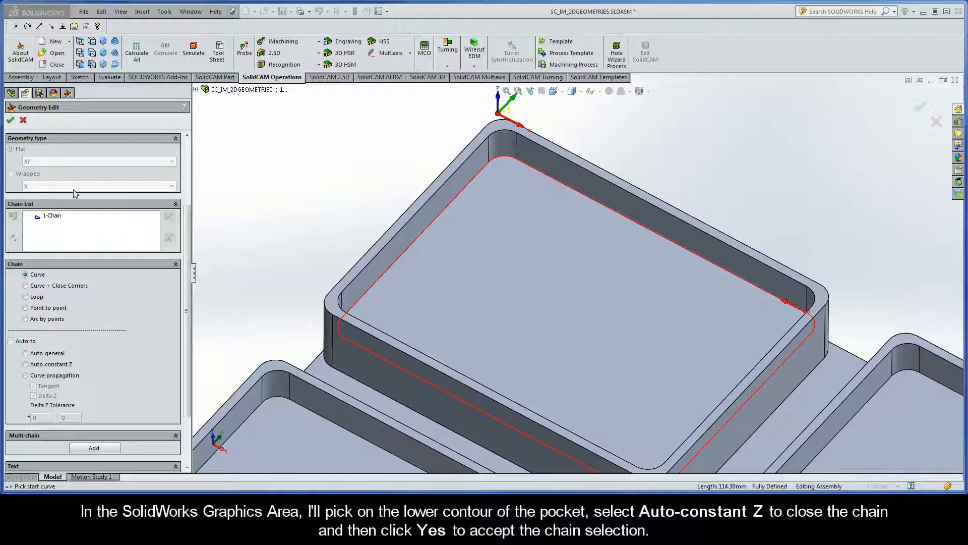
pyautogui.click(10, 120)
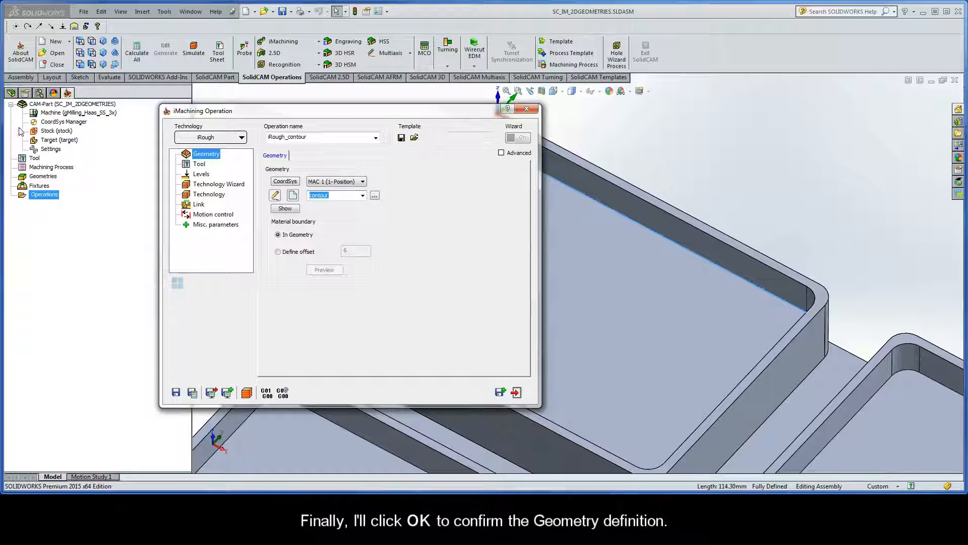
# Step: Assign the existing 8 mm end mill, tool number 1, to the operation
pyautogui.click(200, 164)
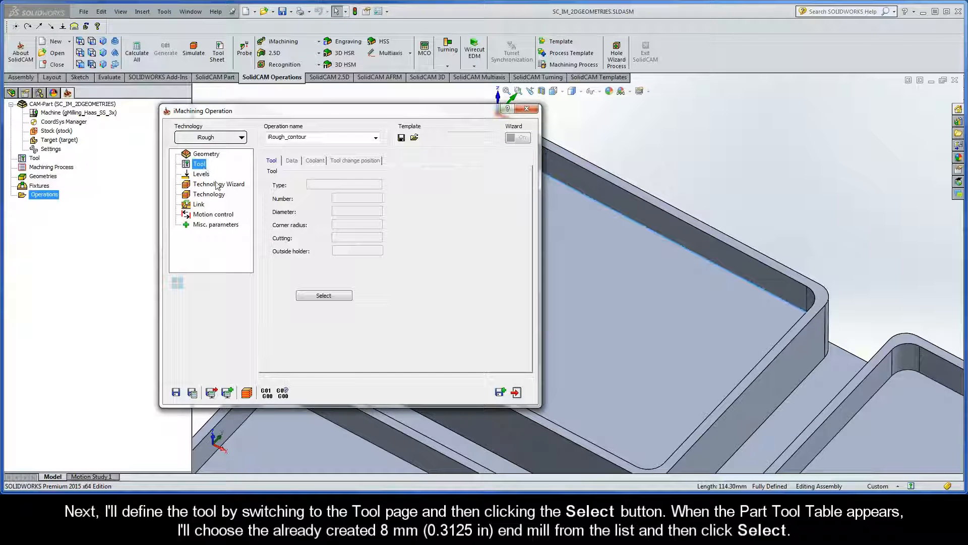
pyautogui.click(324, 296)
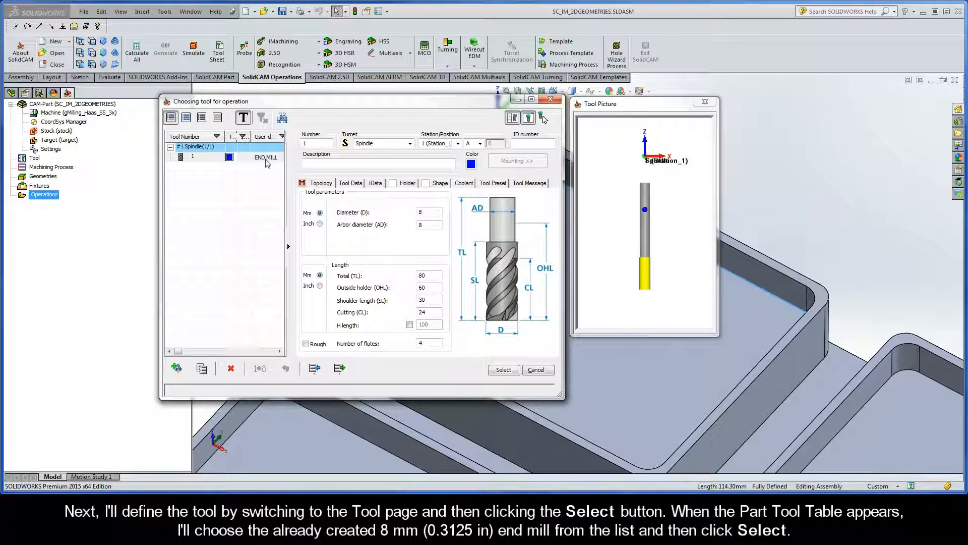
pyautogui.click(267, 161)
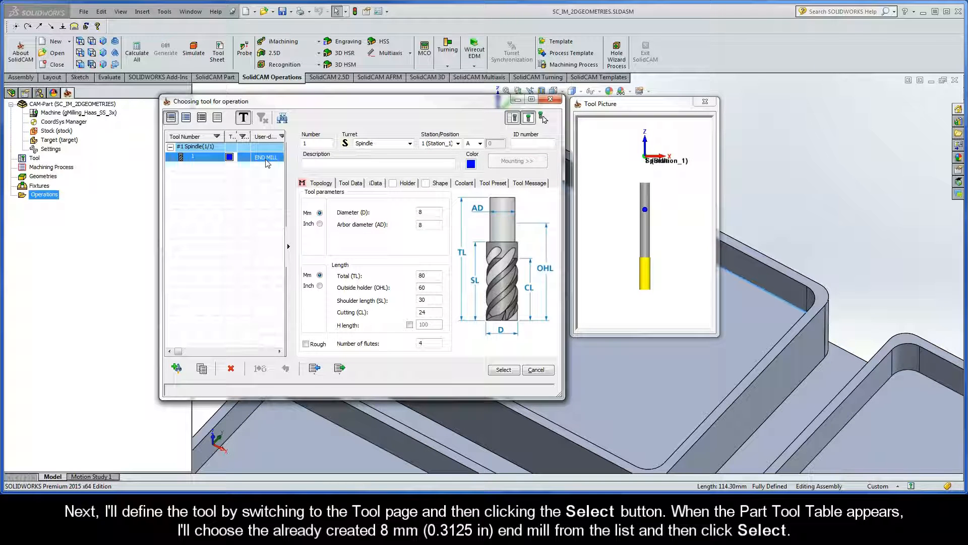
pyautogui.click(503, 370)
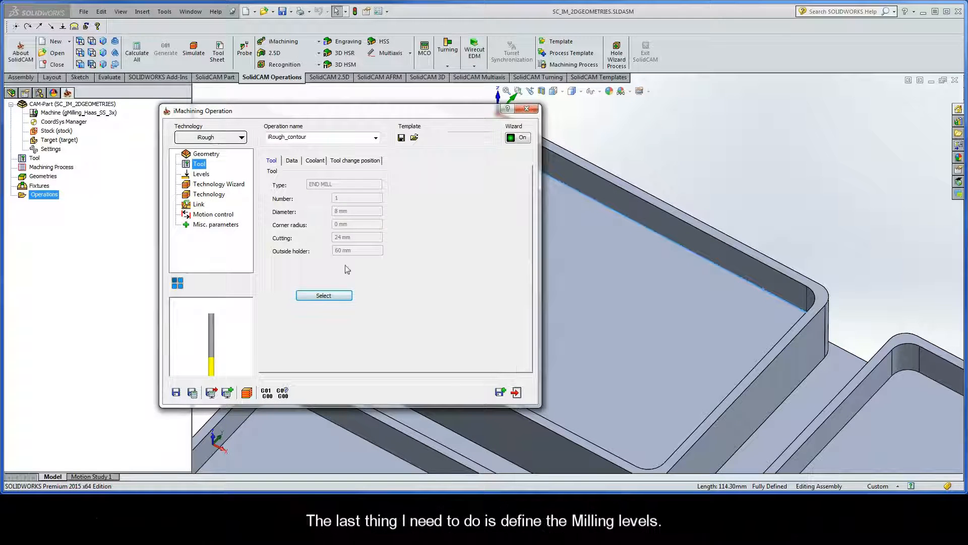
# Step: Set the upper level to 0 from the stock's top face and the pocket depth to 12.7 from the pocket's bottom edge
pyautogui.click(201, 174)
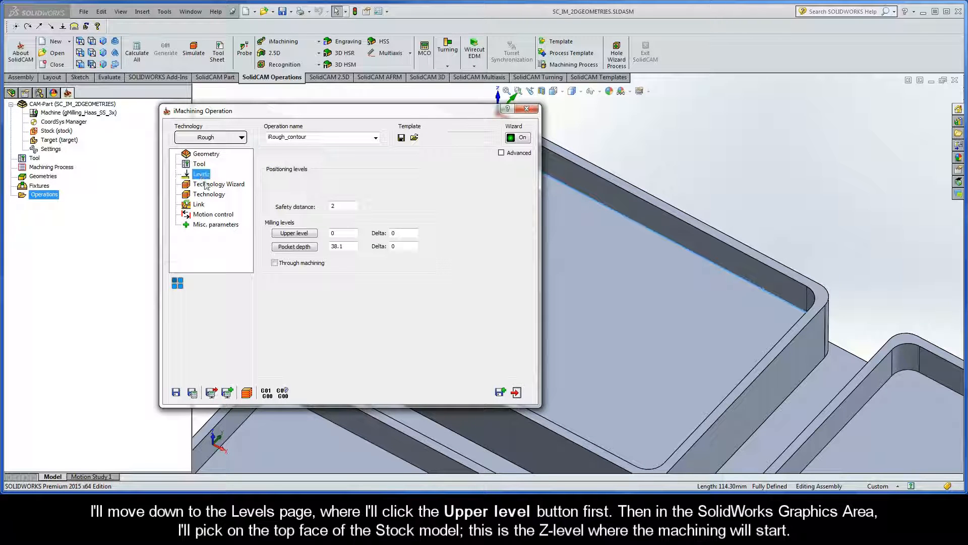
pyautogui.click(295, 234)
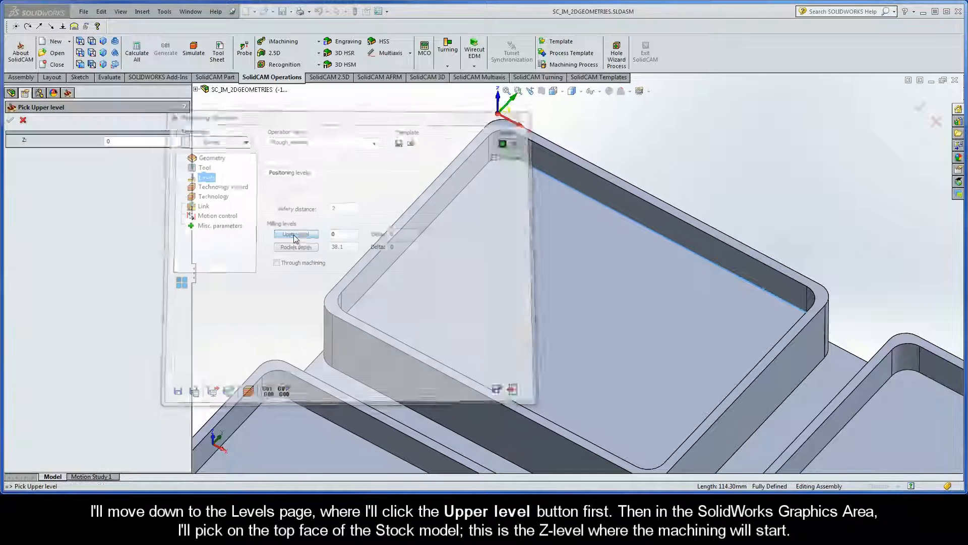
pyautogui.click(378, 300)
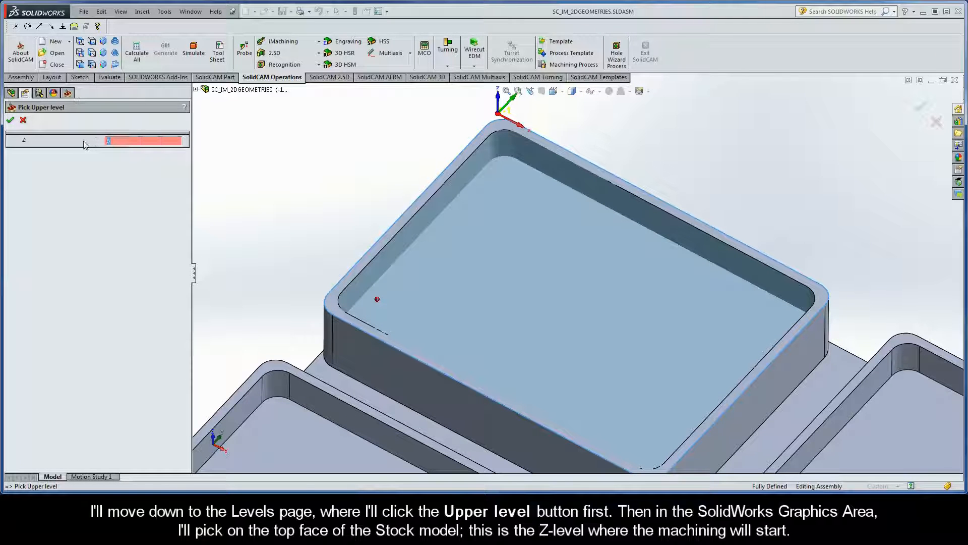
pyautogui.click(10, 121)
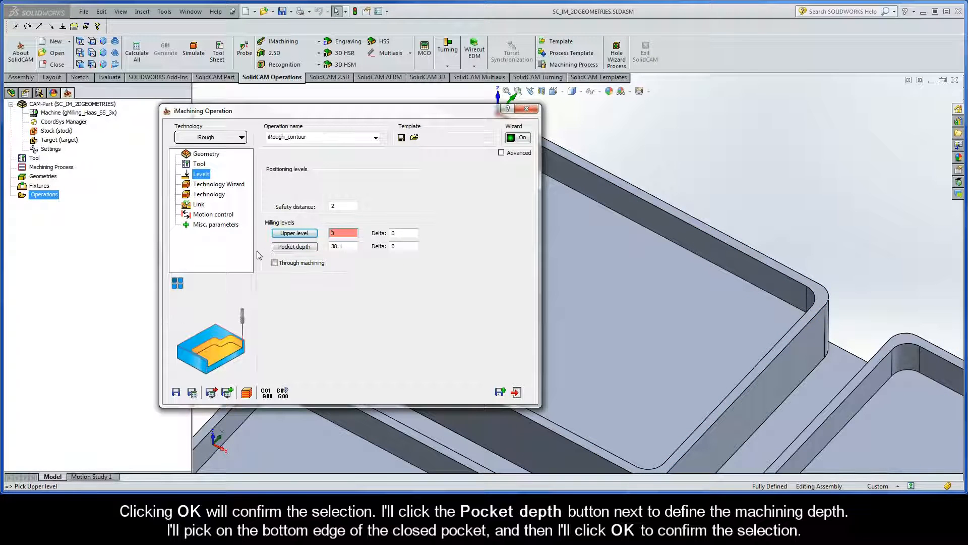
pyautogui.click(295, 247)
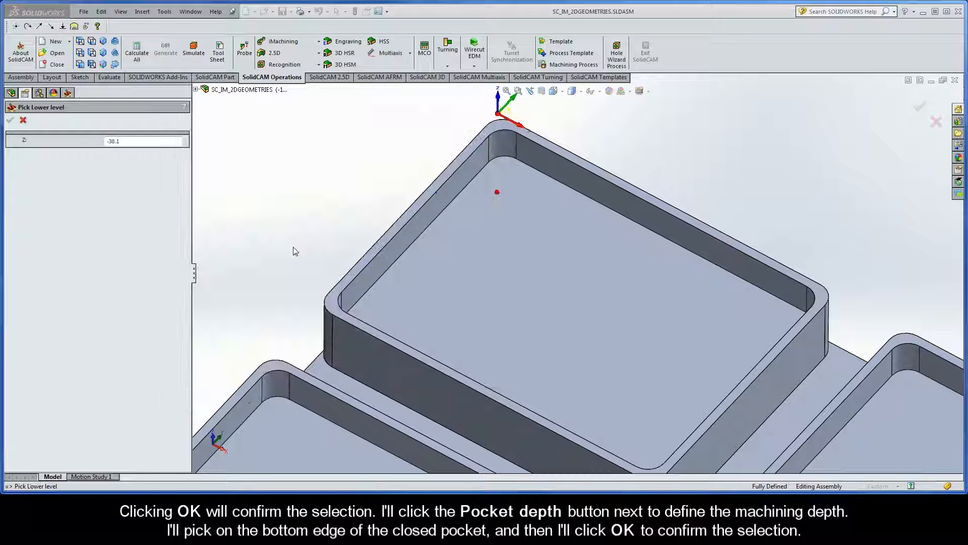
pyautogui.click(515, 159)
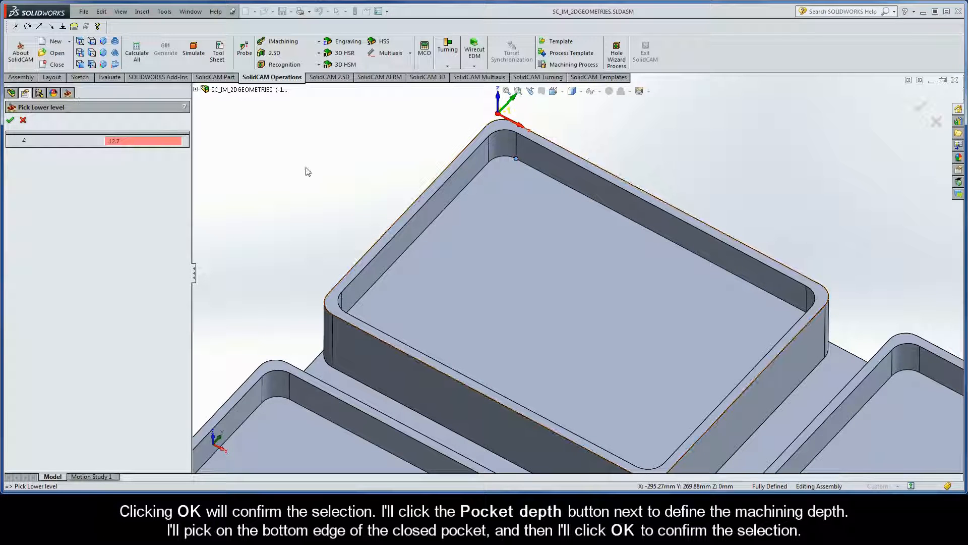
pyautogui.click(10, 120)
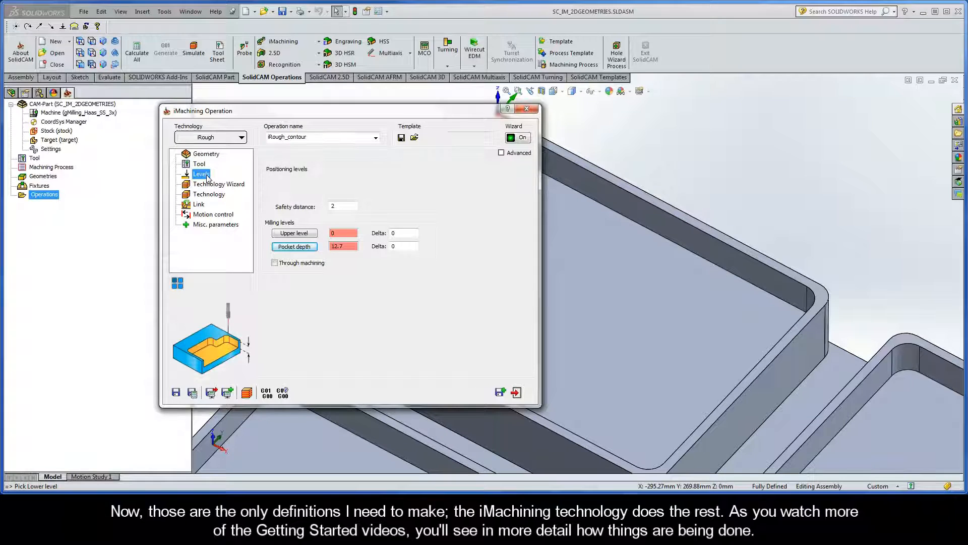
# Step: Name the operation ClosedPocket, then save it and calculate its tool path
pyautogui.doubleClick(311, 138)
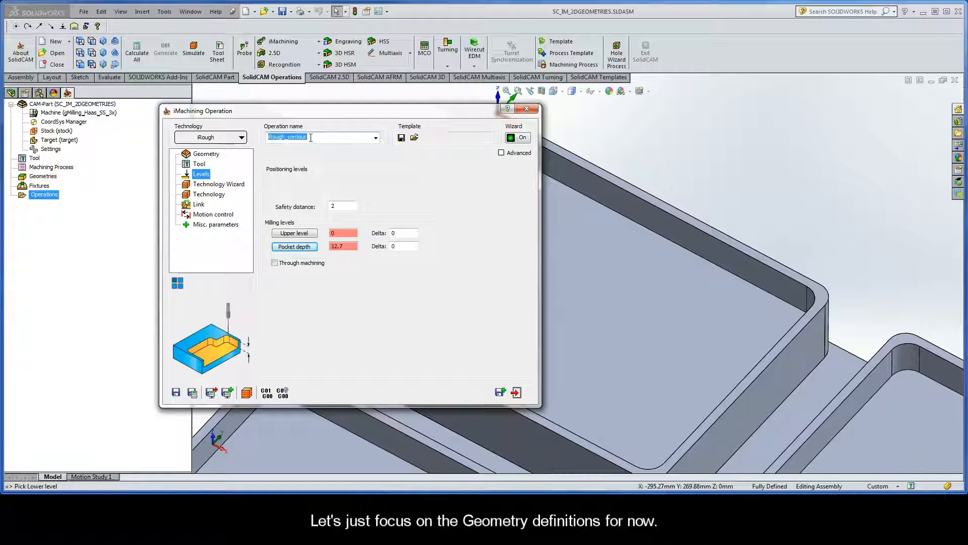
pyautogui.write('ClosedPocket')
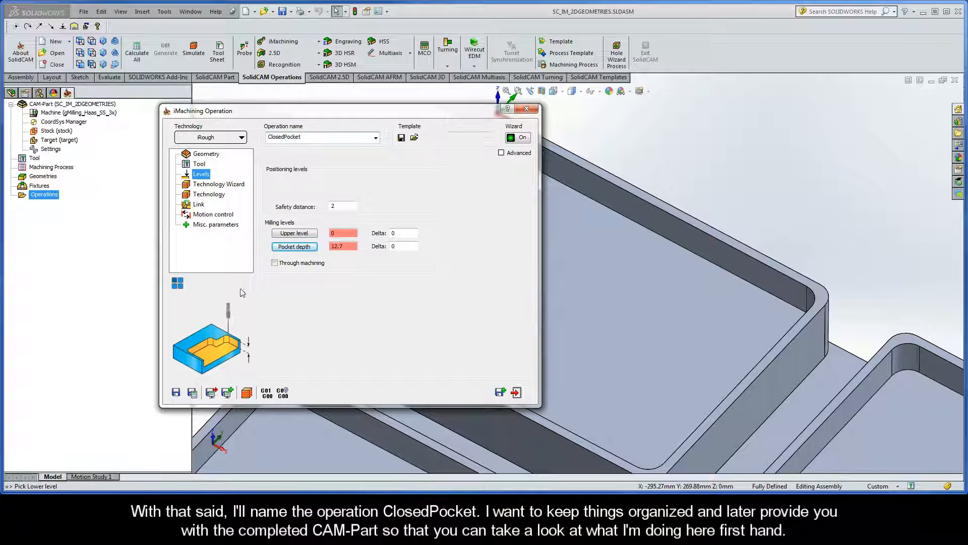
pyautogui.click(192, 393)
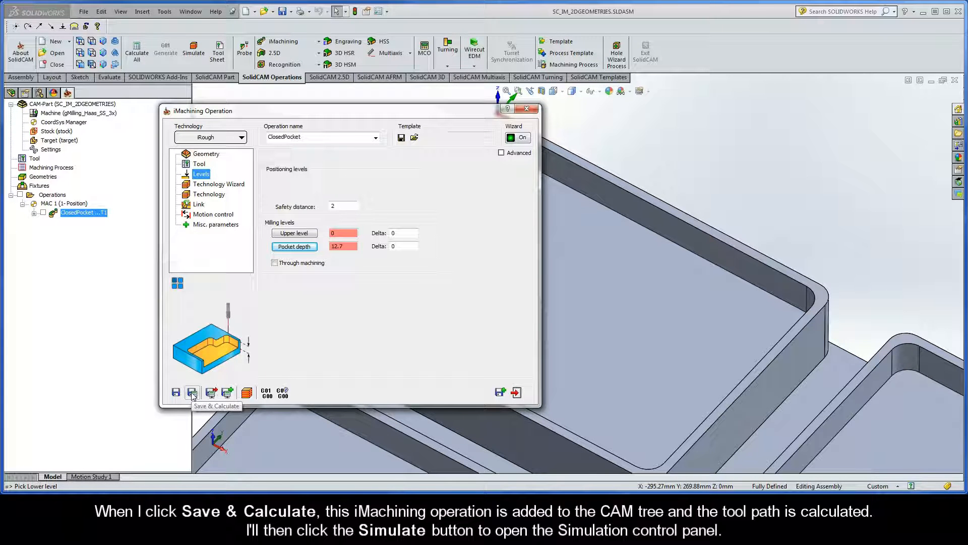
# Step: Simulate the ClosedPocket tool path in Host CAD mode, adjusting the playback speed, and exit the simulation when it ends
pyautogui.click(247, 392)
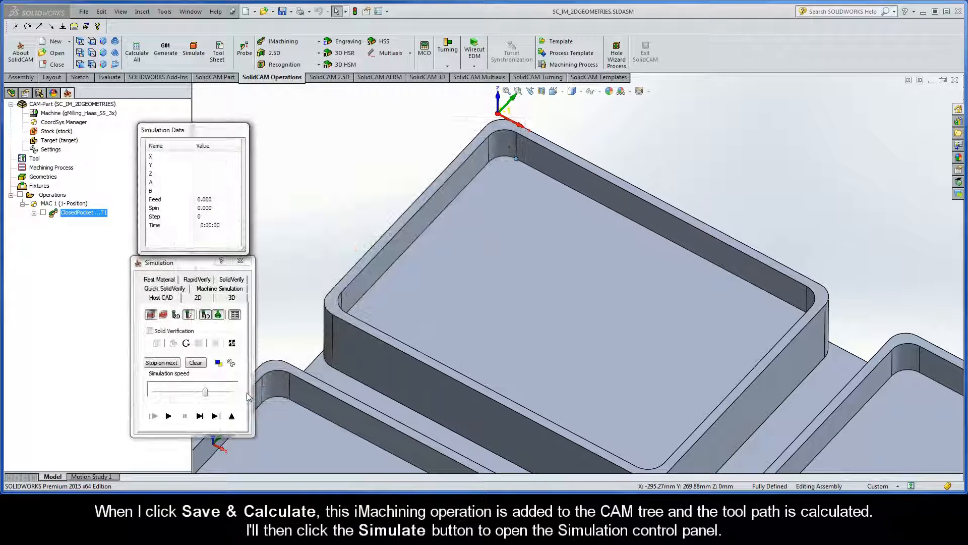
pyautogui.moveTo(205, 392); pyautogui.dragTo(188, 392)
pyautogui.click(169, 416)
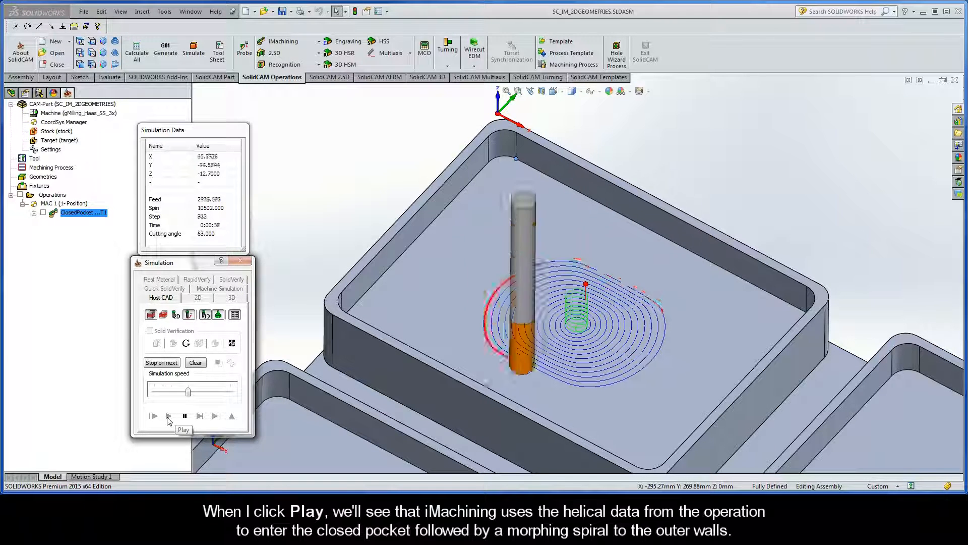
pyautogui.moveTo(188, 392); pyautogui.dragTo(207, 394)
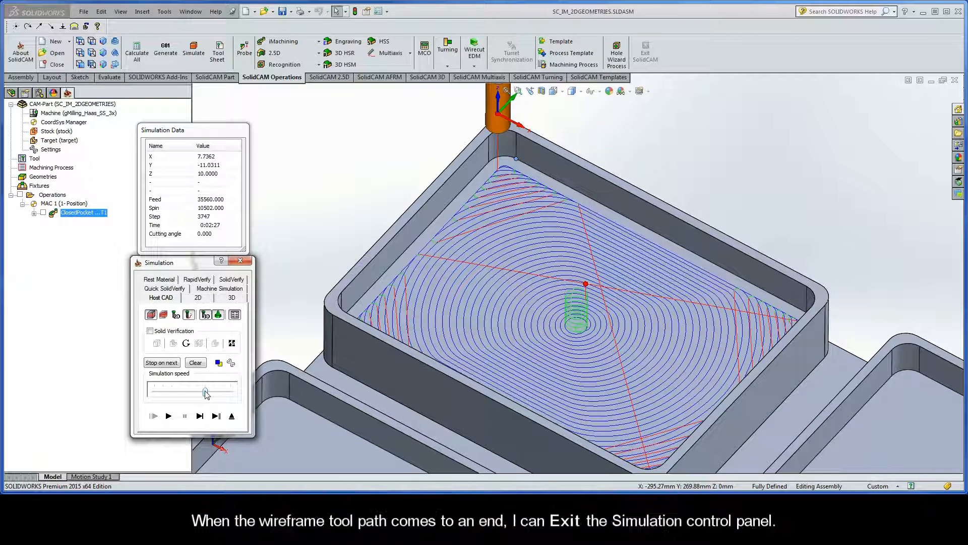
pyautogui.click(232, 417)
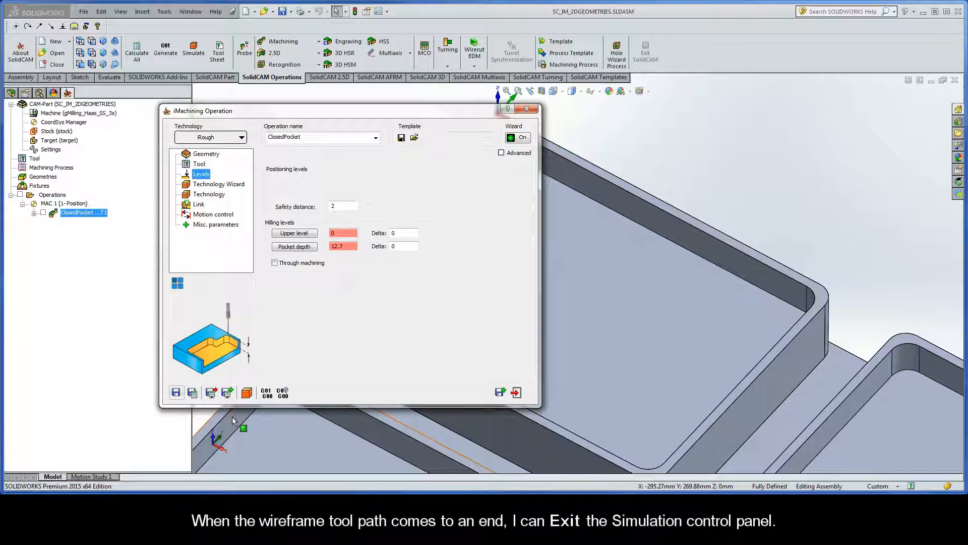
# Step: Save and copy the ClosedPocket operation, and check the milling levels carried over to the copy
pyautogui.click(500, 392)
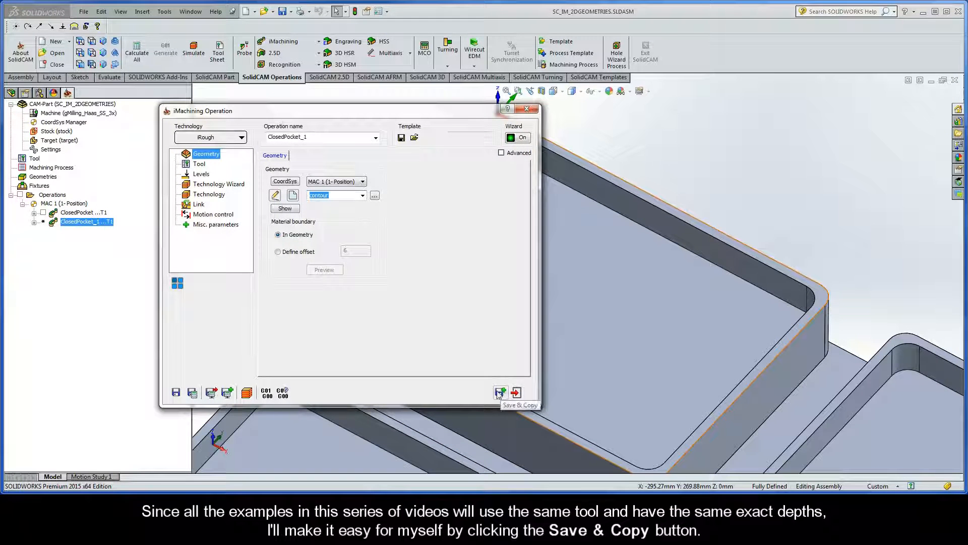
pyautogui.click(202, 168)
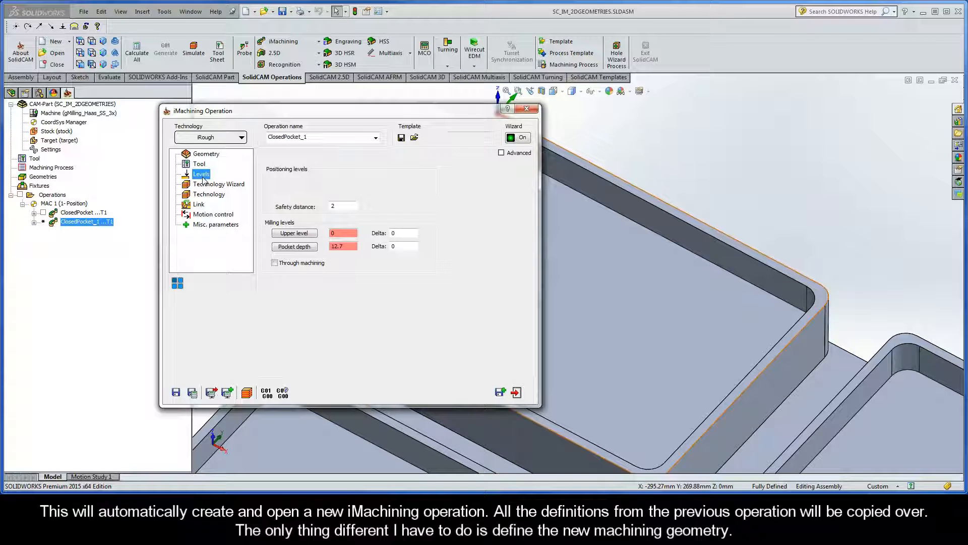
pyautogui.click(204, 154)
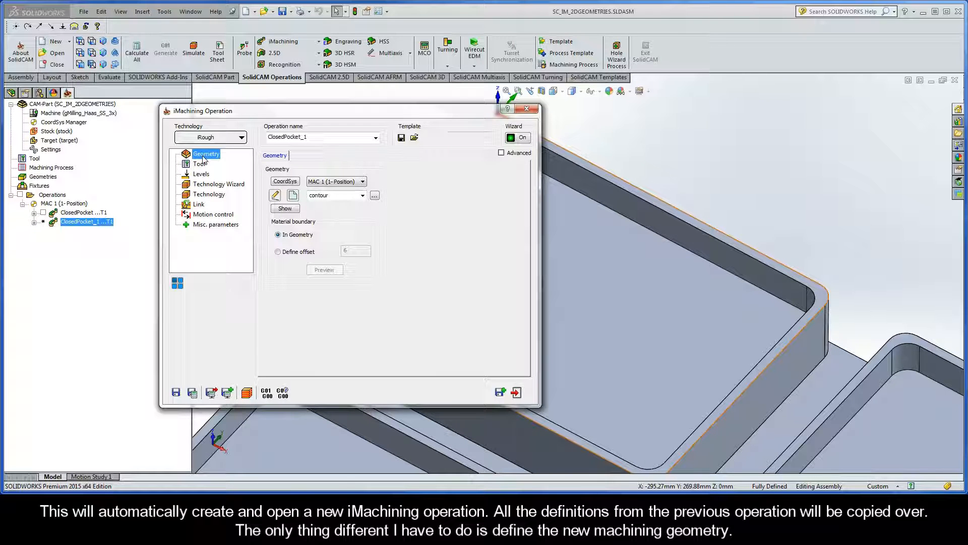
# Step: Start a new geometry for the copied operation and chain the bottom contour of the single-island pocket with Auto-constant Z
pyautogui.click(293, 196)
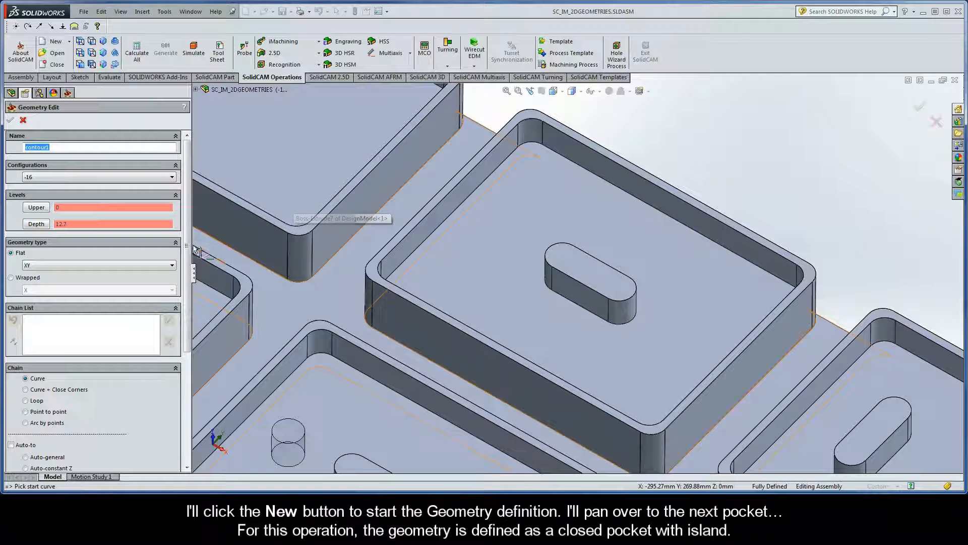
pyautogui.scroll(-3, 190, 274)
pyautogui.scroll(-1, 190, 274)
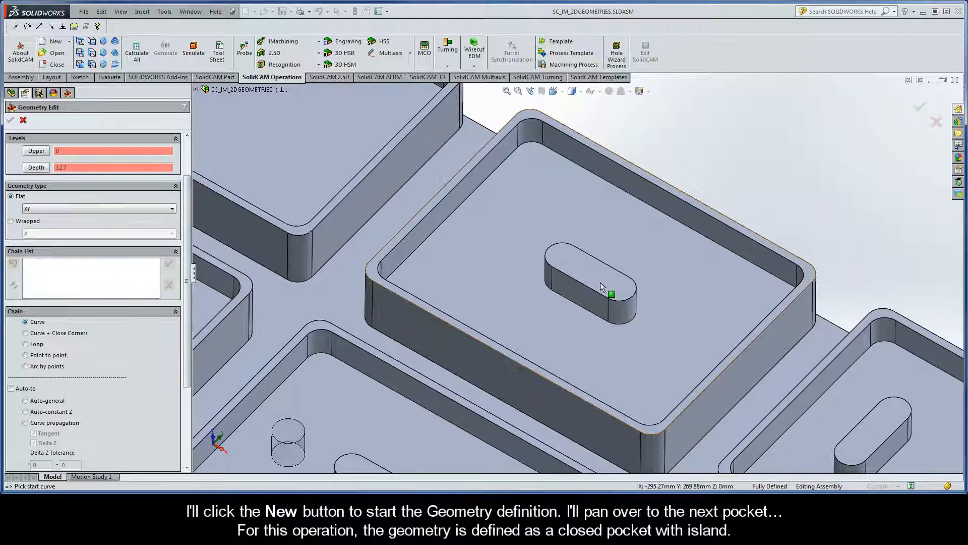
pyautogui.click(770, 276)
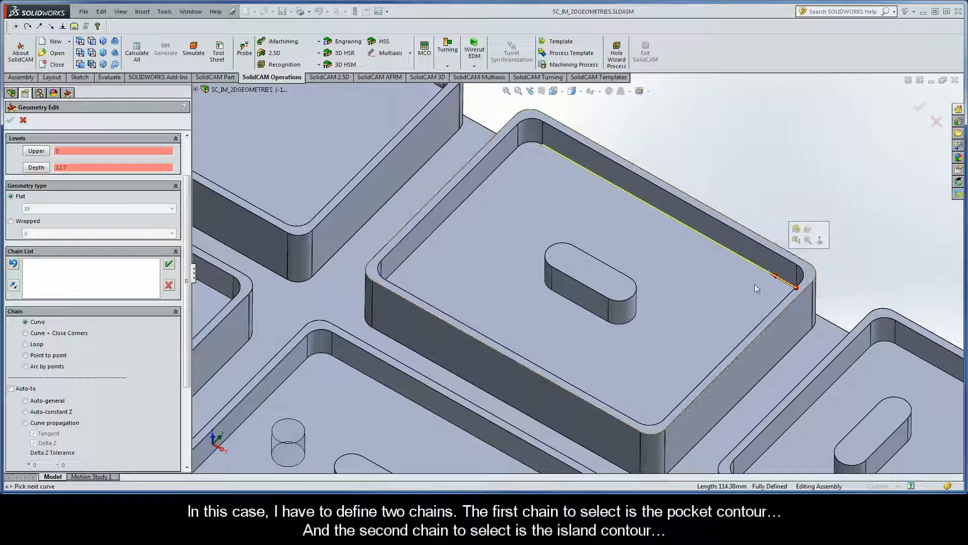
pyautogui.click(46, 414)
pyautogui.click(252, 300)
# Step: Add the island's bottom contour as the second chain with Auto-constant Z and confirm the geometry
pyautogui.click(598, 319)
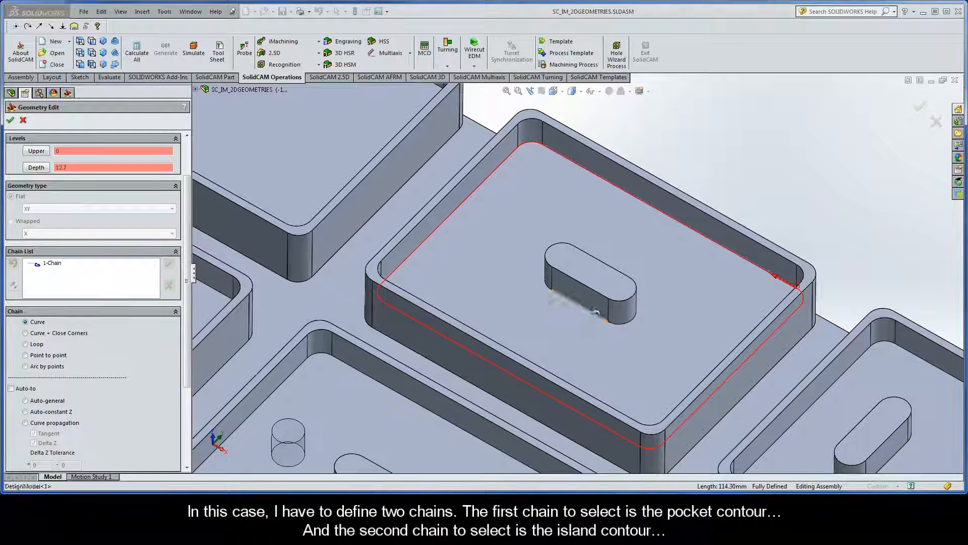
pyautogui.click(34, 412)
pyautogui.click(252, 302)
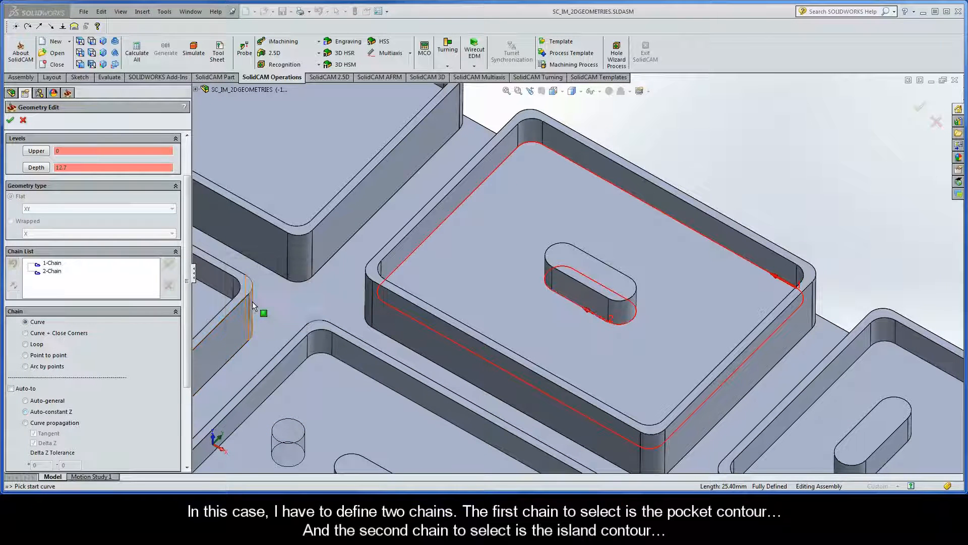
pyautogui.click(11, 121)
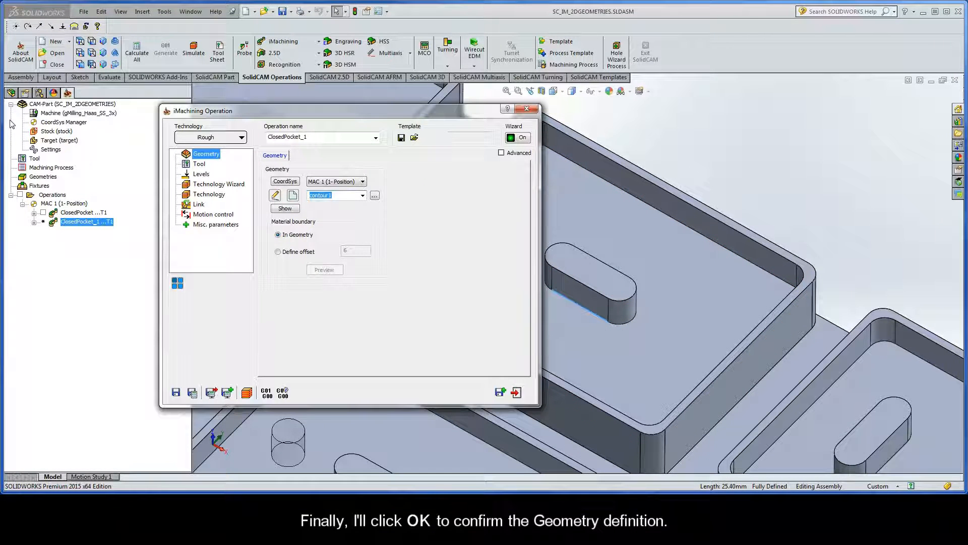
# Step: Name the operation ClosedPocket_Island, then save it and calculate its tool path
pyautogui.click(314, 137)
pyautogui.click(313, 137)
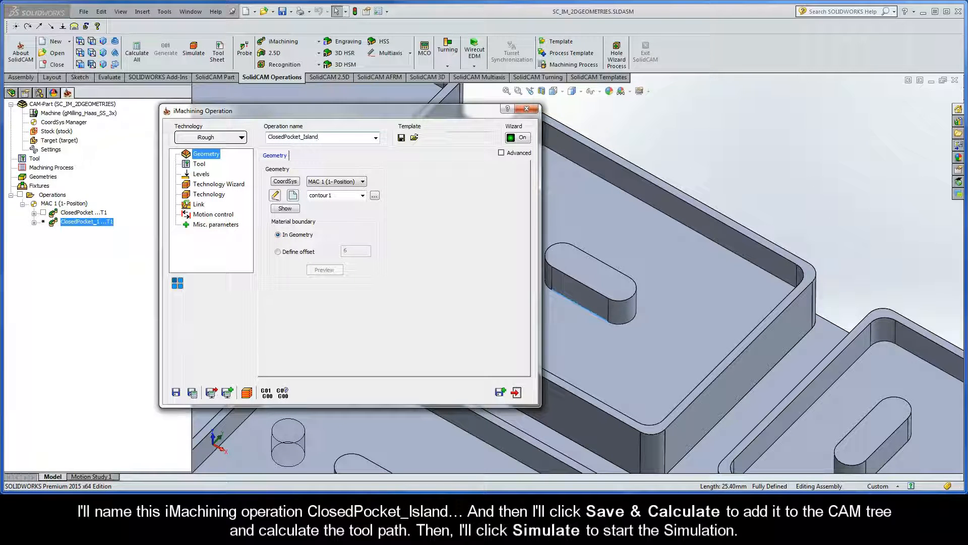
pyautogui.click(193, 392)
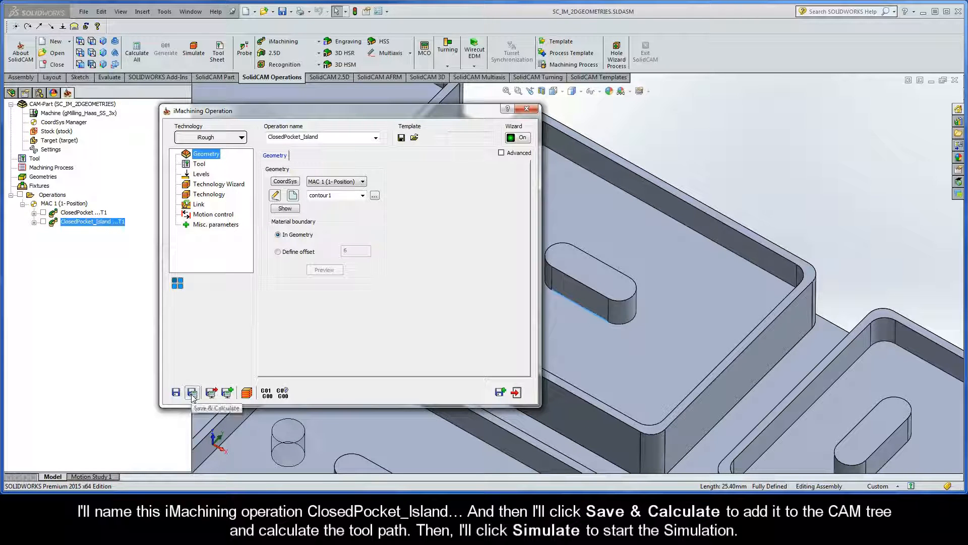
# Step: Simulate the ClosedPocket_Island tool path in Host CAD mode, slowed at the start and sped up partway, and exit the simulation
pyautogui.click(247, 392)
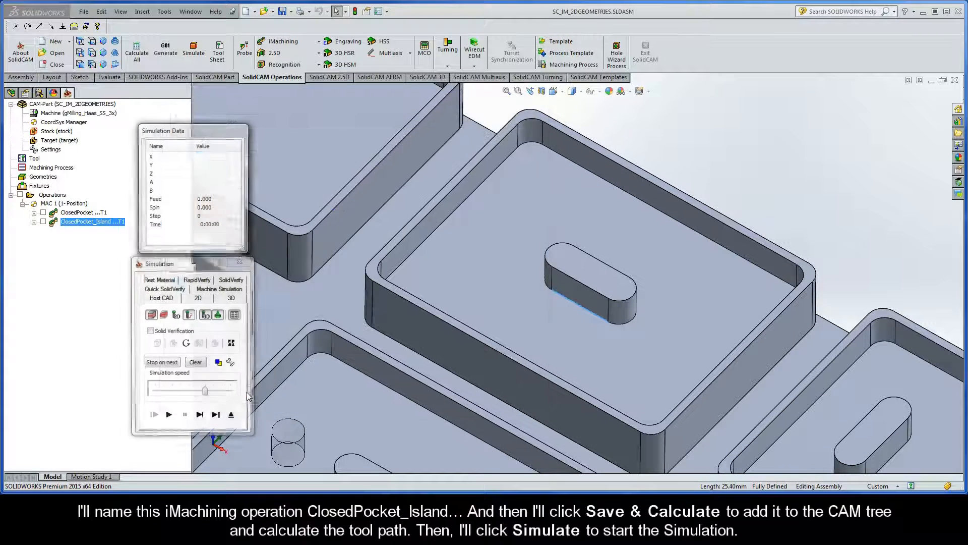
pyautogui.moveTo(204, 392); pyautogui.dragTo(196, 393)
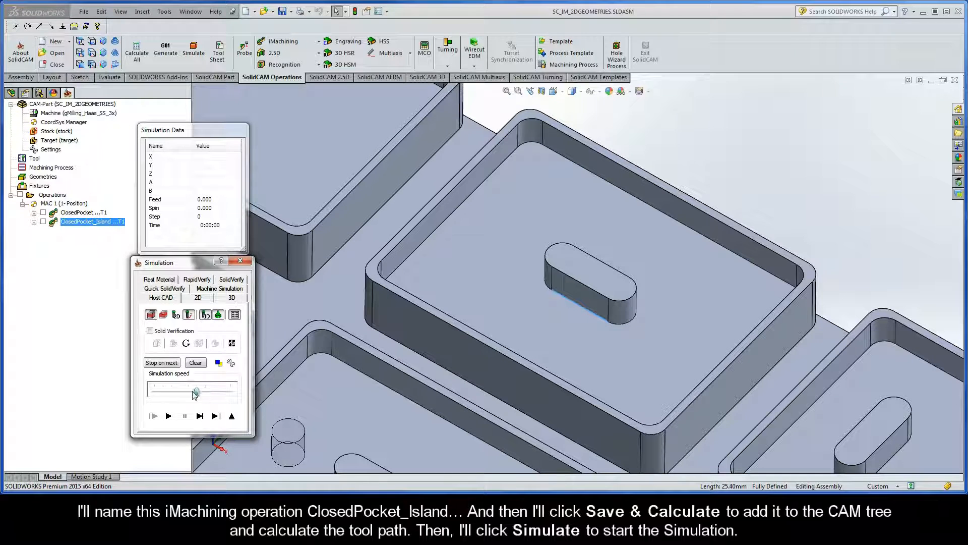
pyautogui.click(169, 416)
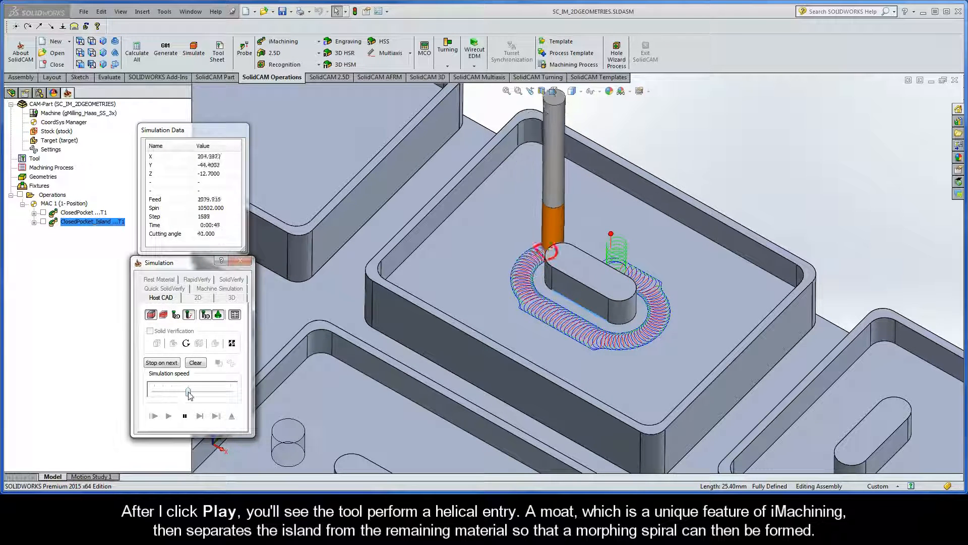
pyautogui.moveTo(194, 395); pyautogui.dragTo(207, 394)
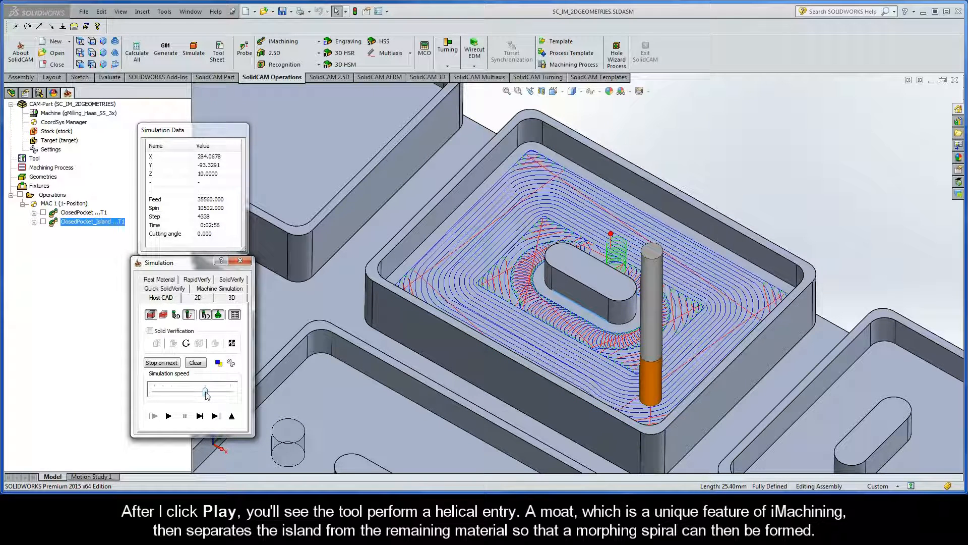
pyautogui.click(232, 417)
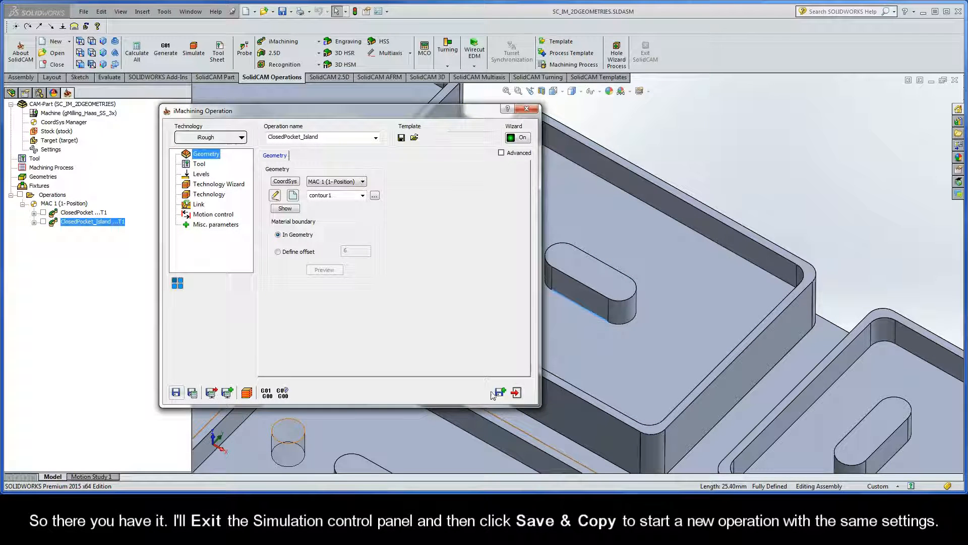
# Step: Save and copy the ClosedPocket_Island operation, and start a new geometry with the two-island pocket's bottom contour chained by Auto-constant Z
pyautogui.click(501, 393)
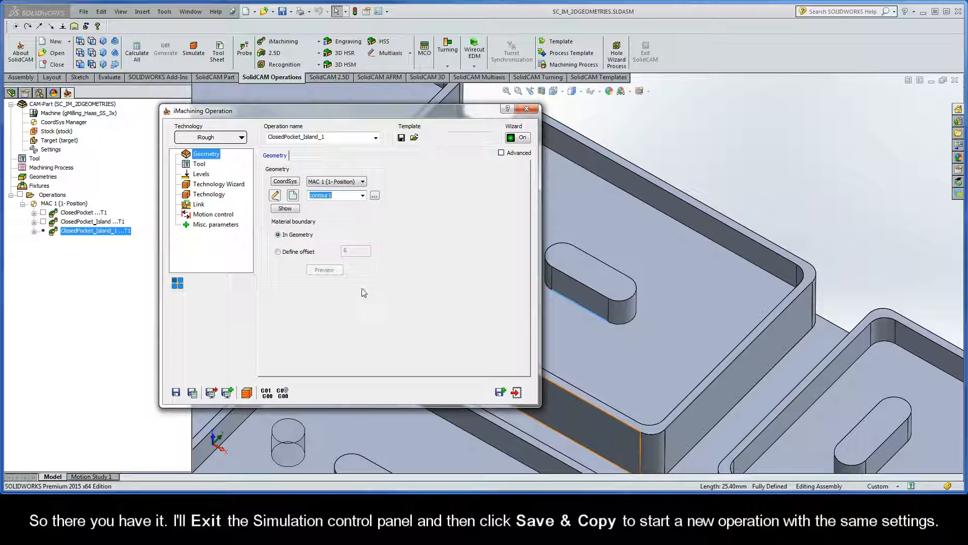
pyautogui.click(293, 196)
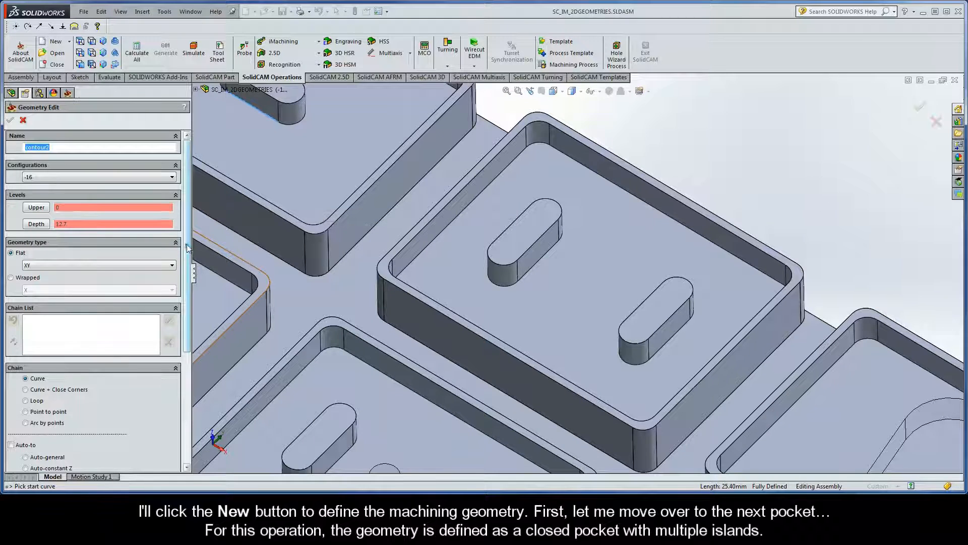
pyautogui.scroll(-2, 190, 273)
pyautogui.scroll(-3, 190, 273)
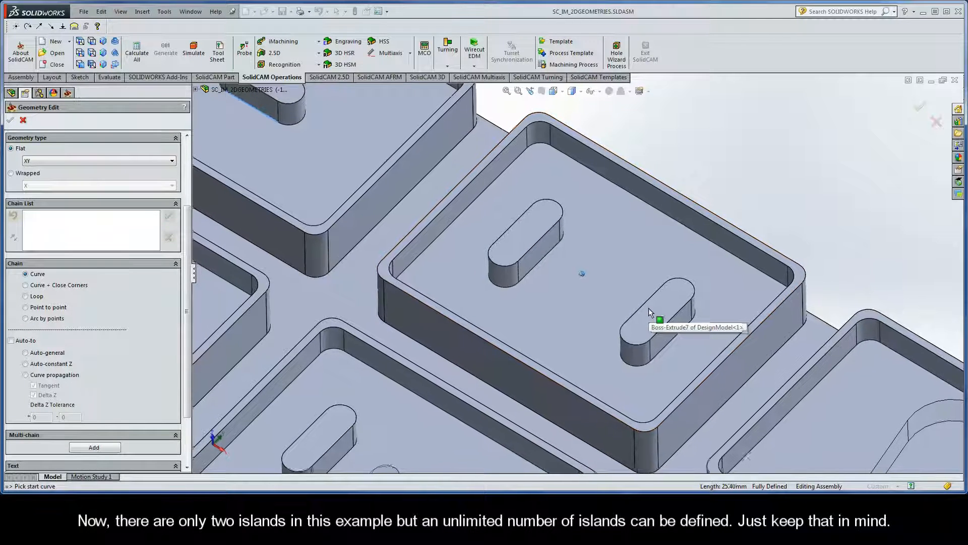
pyautogui.click(767, 279)
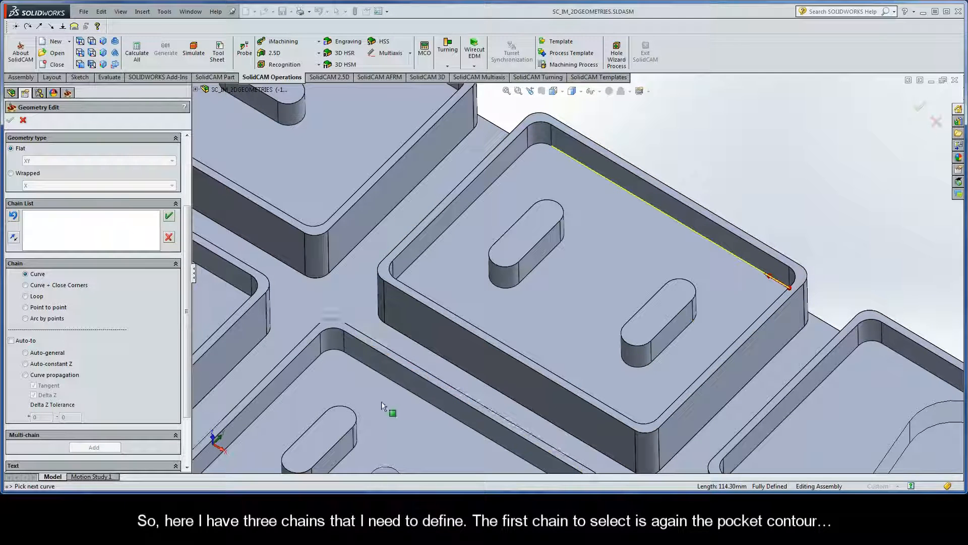
pyautogui.click(48, 363)
pyautogui.click(253, 301)
# Step: Add the bottom contours of both islands as the second and third chains with Auto-constant Z and confirm the geometry
pyautogui.click(550, 262)
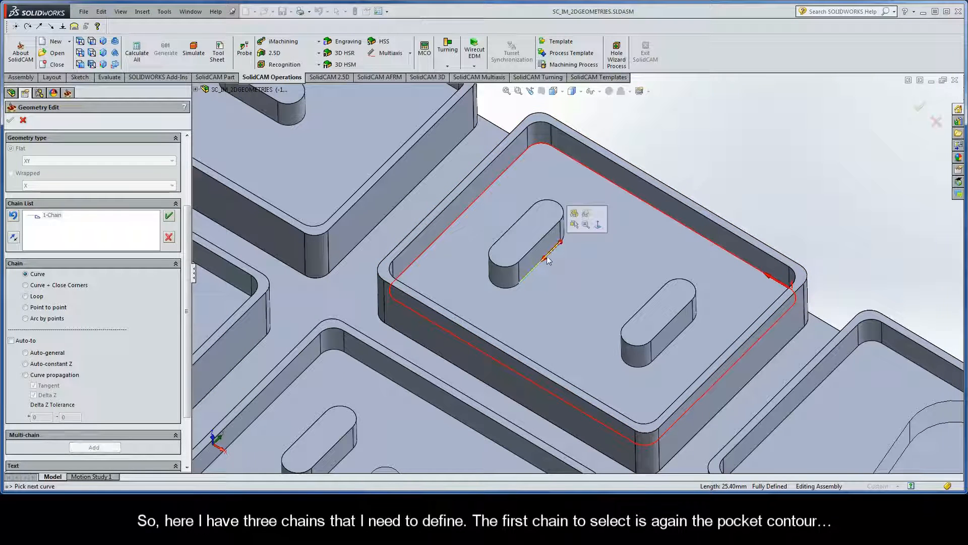
pyautogui.click(69, 365)
pyautogui.click(253, 300)
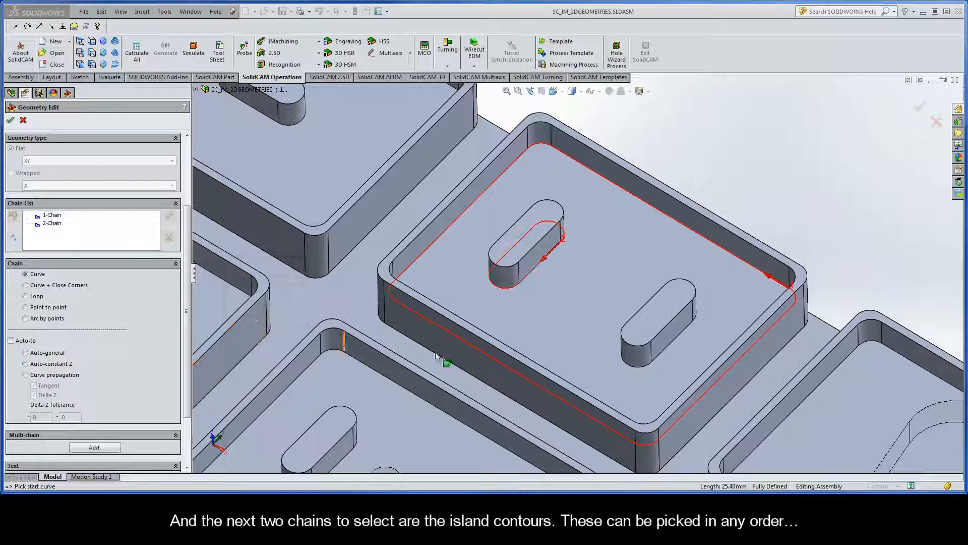
pyautogui.click(684, 335)
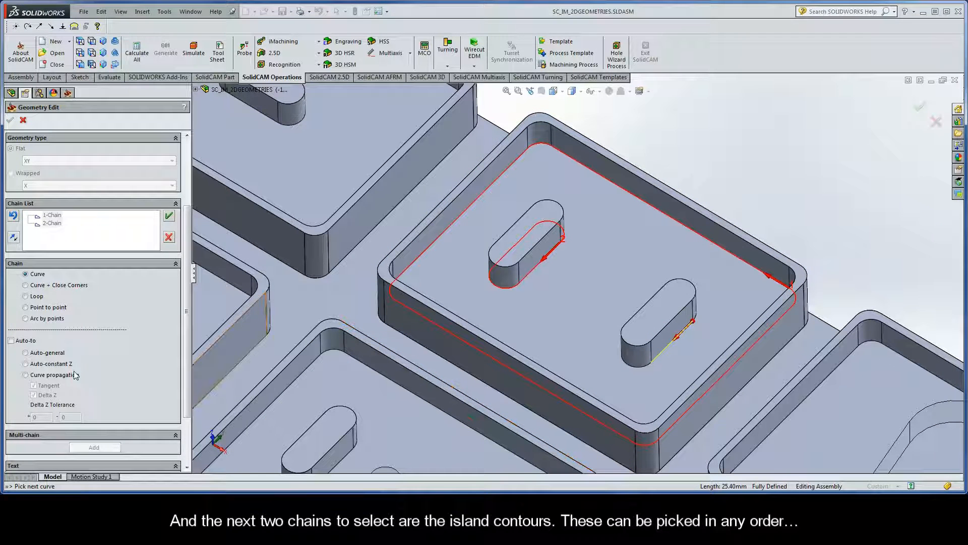
pyautogui.click(60, 364)
pyautogui.click(221, 293)
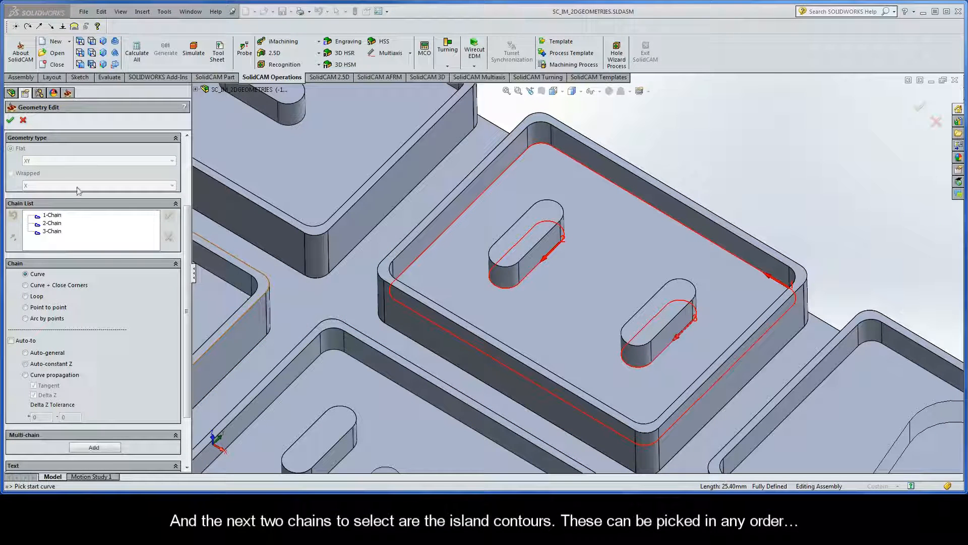
pyautogui.click(10, 121)
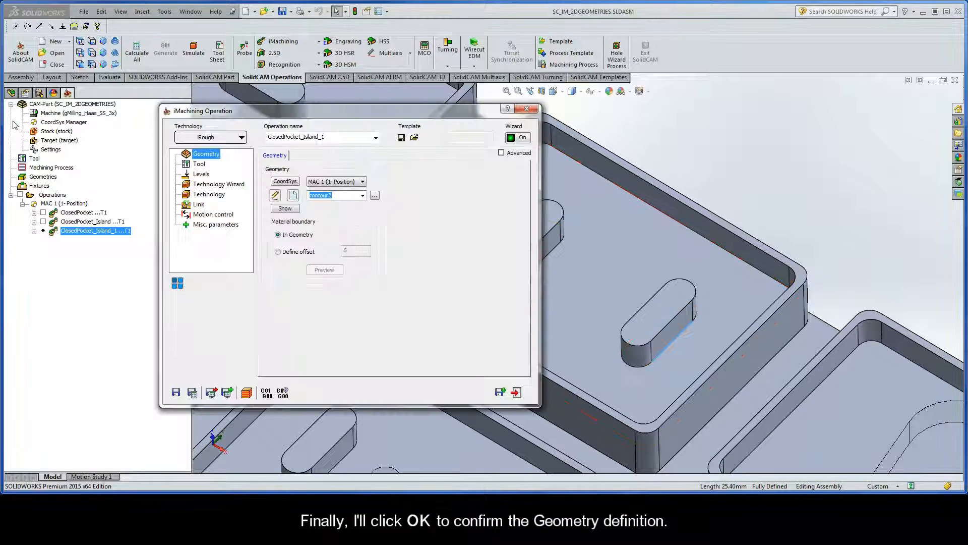
# Step: Name the operation ClosedPocket_Islands, then save it and calculate its tool path
pyautogui.click(330, 137)
pyautogui.click(330, 138)
pyautogui.press('BackSpace')
pyautogui.press('BackSpace')
pyautogui.write('s')
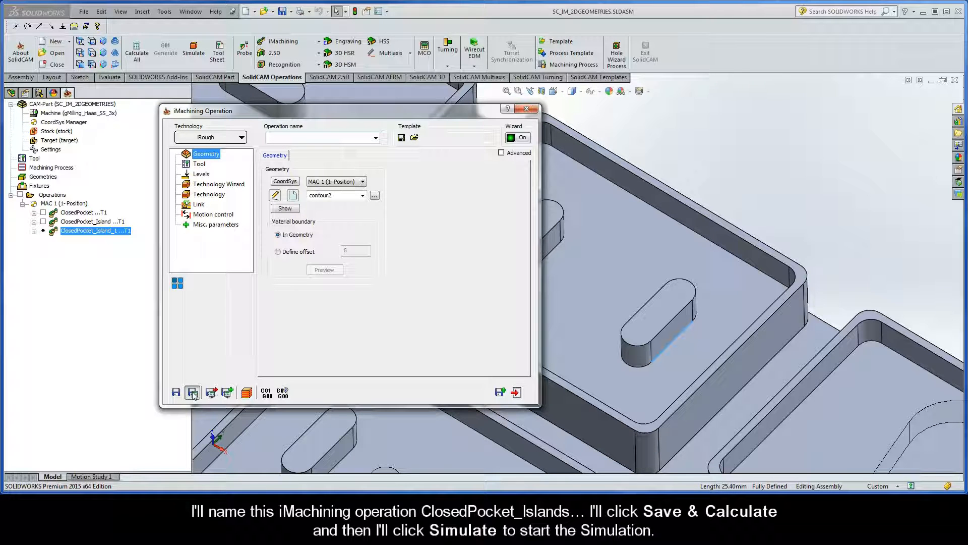
# Step: Simulate the ClosedPocket_Islands tool path in Host CAD mode, slowed at the start and sped up partway, and exit the simulation
pyautogui.click(247, 394)
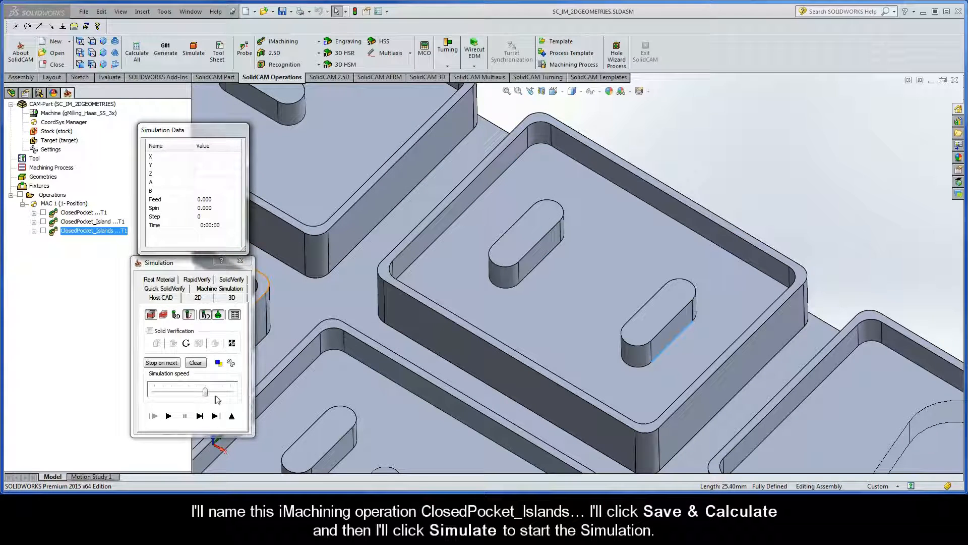
pyautogui.moveTo(204, 390); pyautogui.dragTo(192, 390)
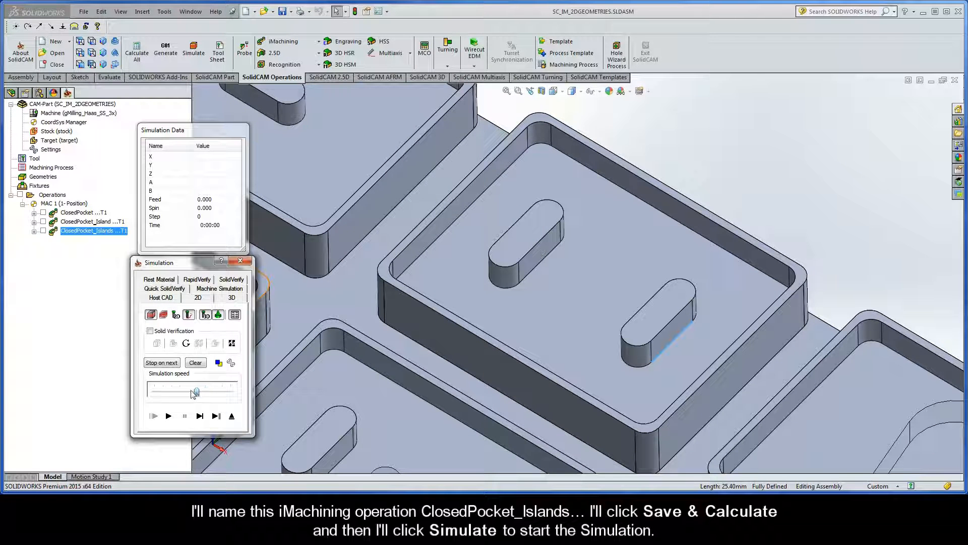
pyautogui.click(170, 416)
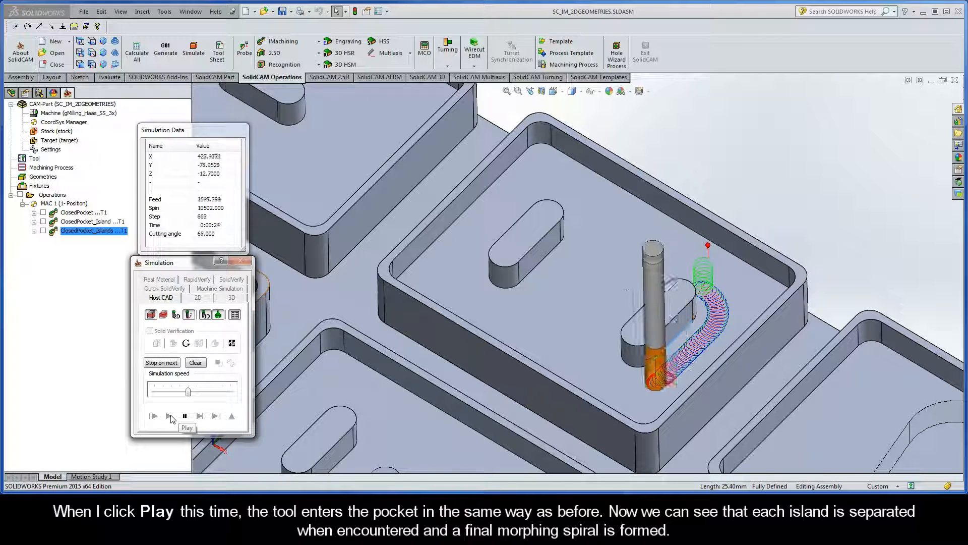
pyautogui.moveTo(189, 392); pyautogui.dragTo(206, 394)
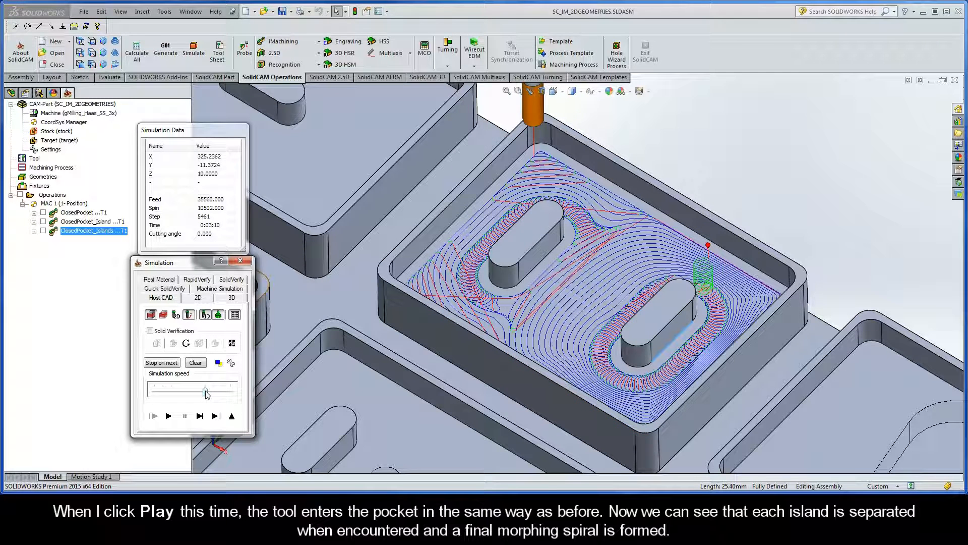
pyautogui.click(232, 417)
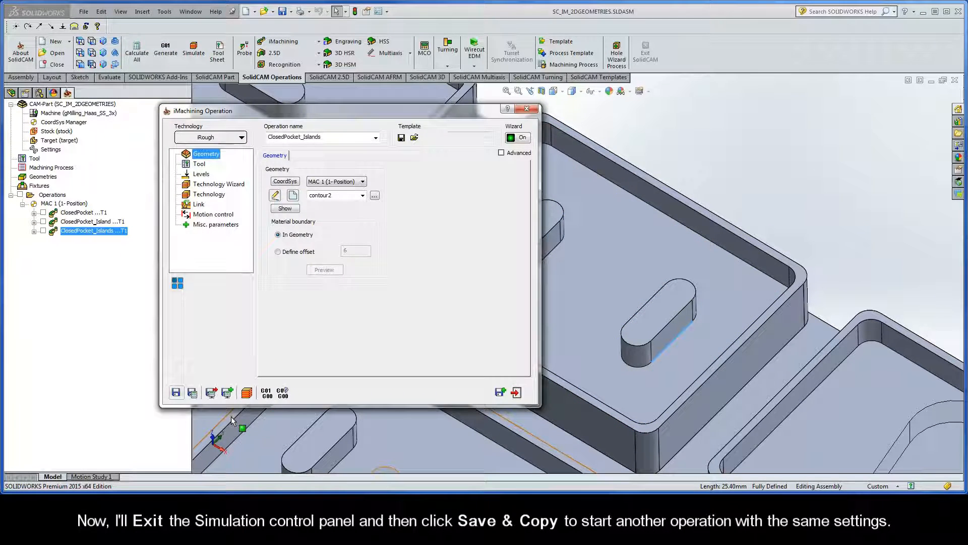
# Step: Save and copy the ClosedPocket_Islands operation, and start a new geometry with the bottom contour of the pocket containing the teardrop-shaped recess, using Auto-constant Z
pyautogui.click(500, 392)
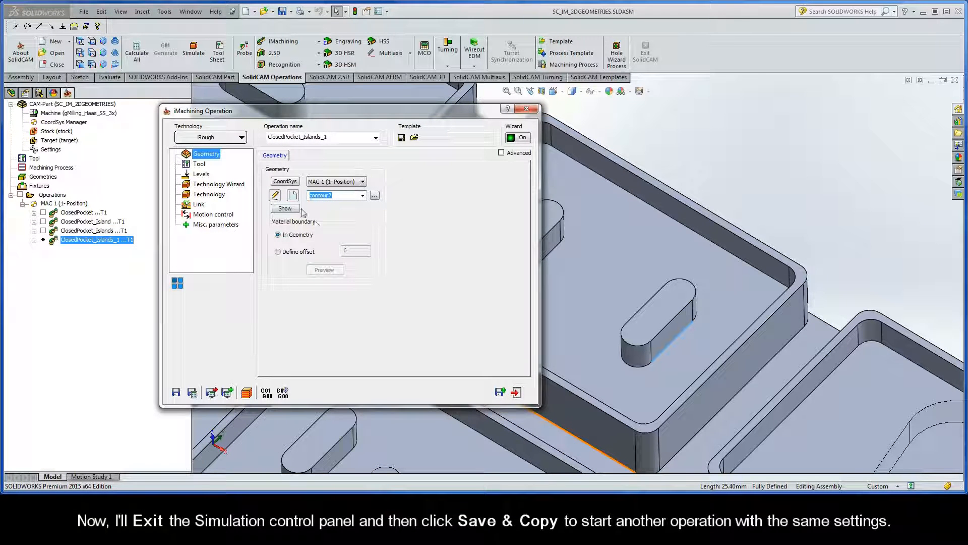
pyautogui.click(293, 196)
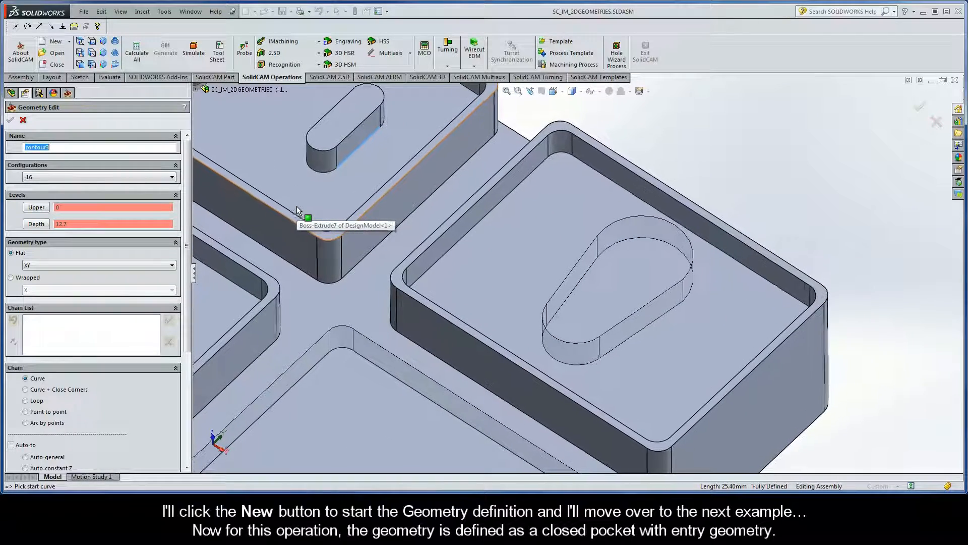
pyautogui.moveTo(194, 245); pyautogui.dragTo(193, 312)
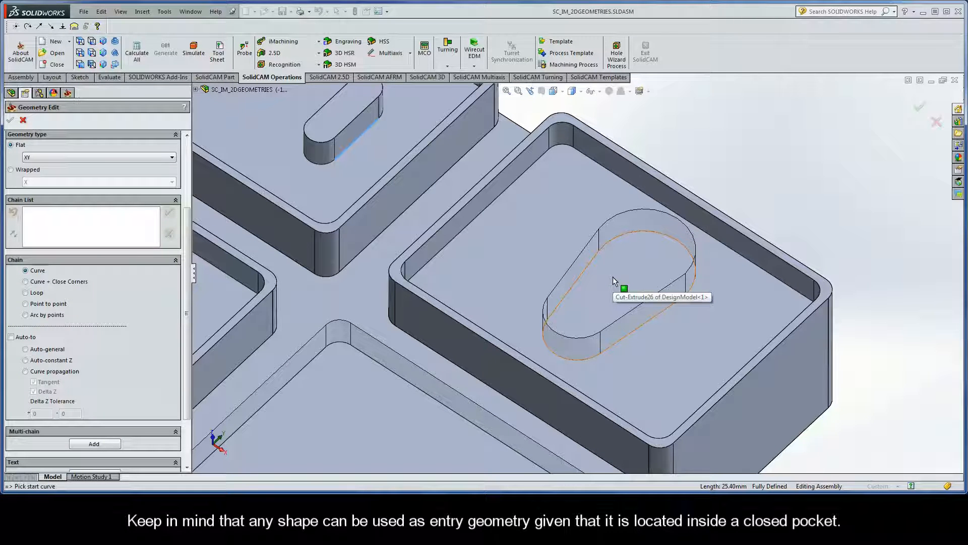
pyautogui.click(788, 286)
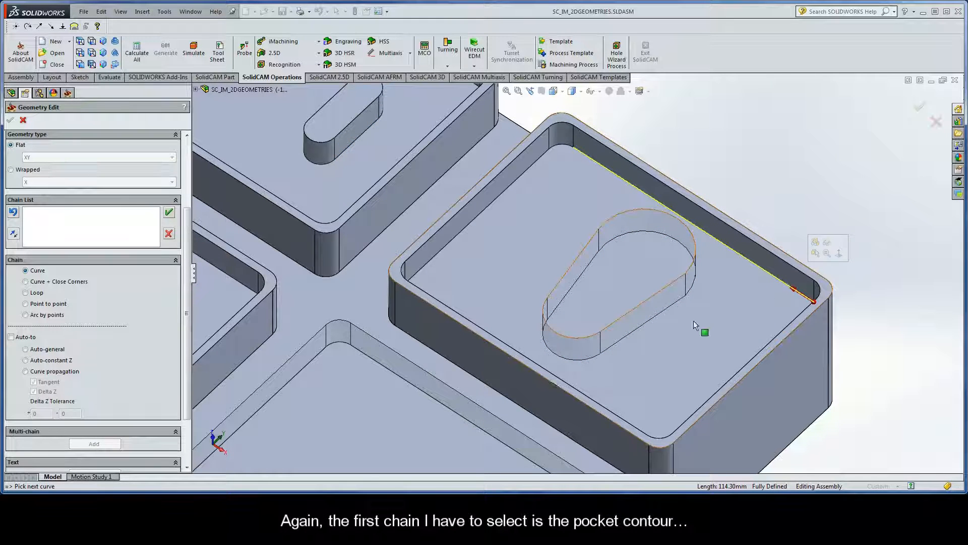
pyautogui.click(51, 362)
pyautogui.click(253, 301)
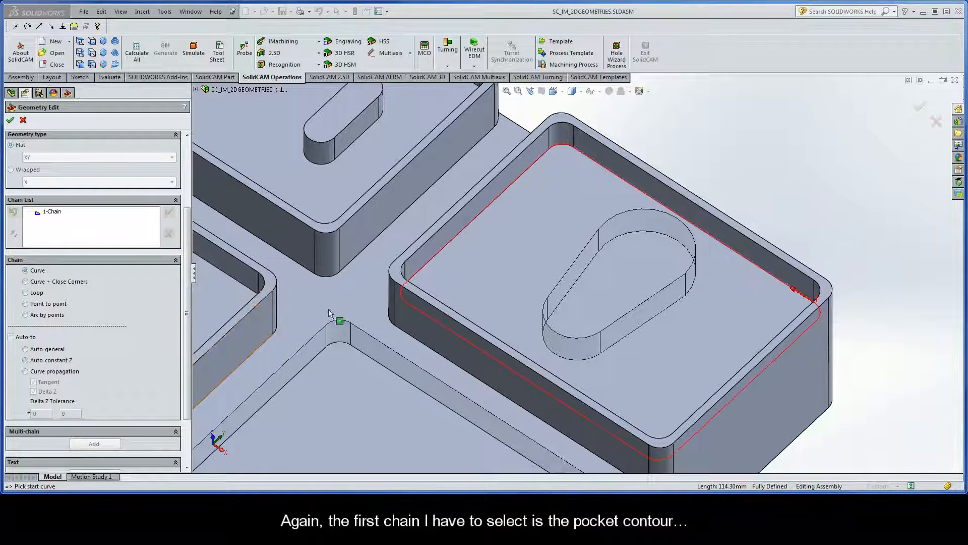
# Step: Add the bottom contour of the teardrop-shaped entry recess as the second chain with Auto-constant Z
pyautogui.click(589, 266)
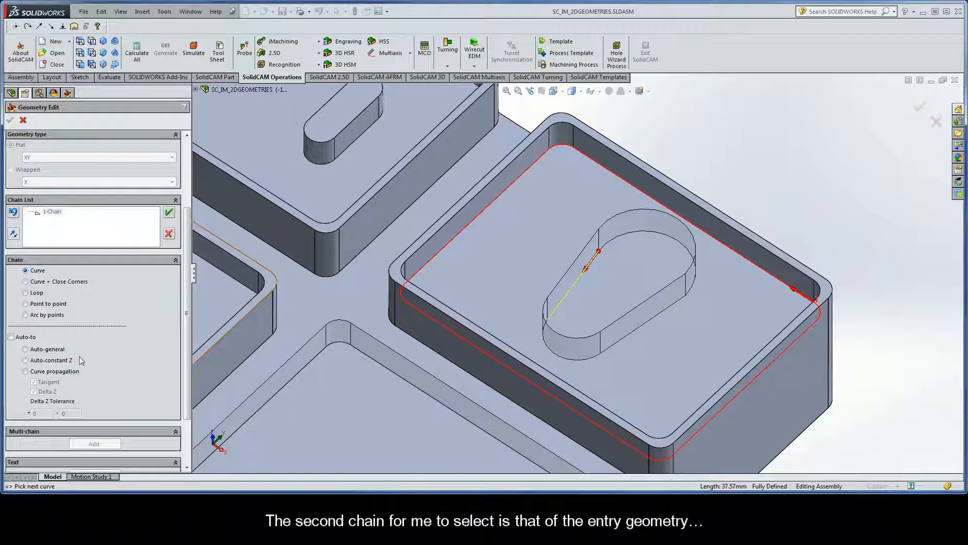
pyautogui.click(43, 365)
pyautogui.click(253, 301)
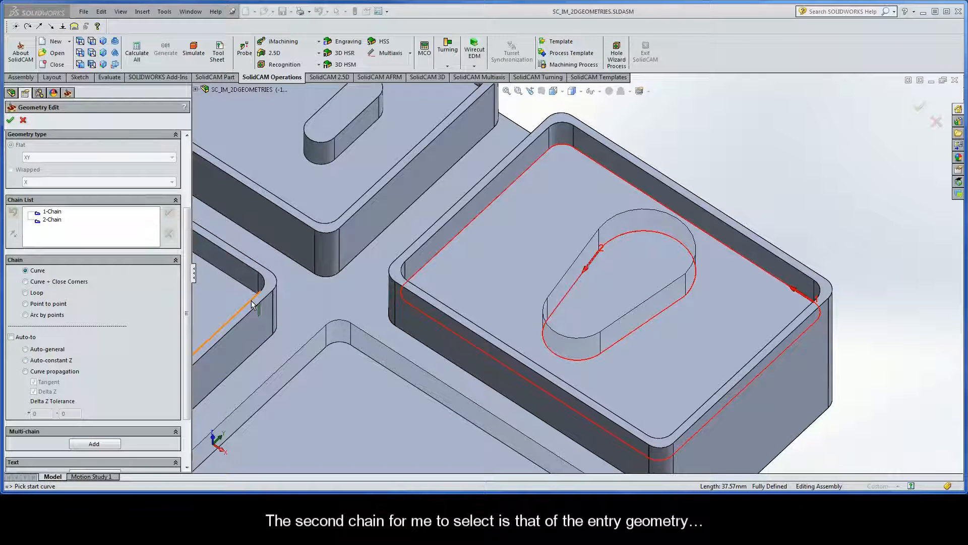
# Step: Mark the teardrop recess chain as open so it serves as entry geometry, and confirm the geometry definition
pyautogui.rightClick(63, 225)
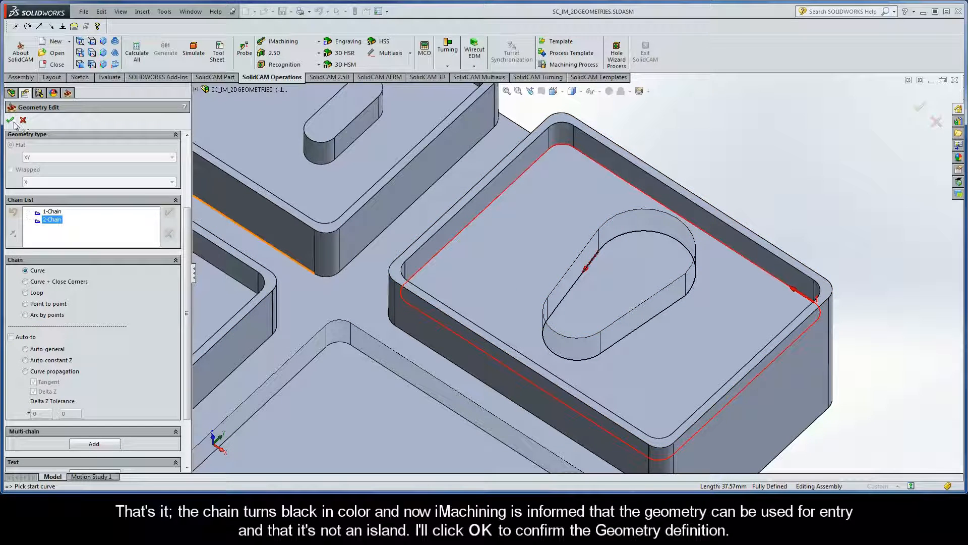
pyautogui.click(11, 121)
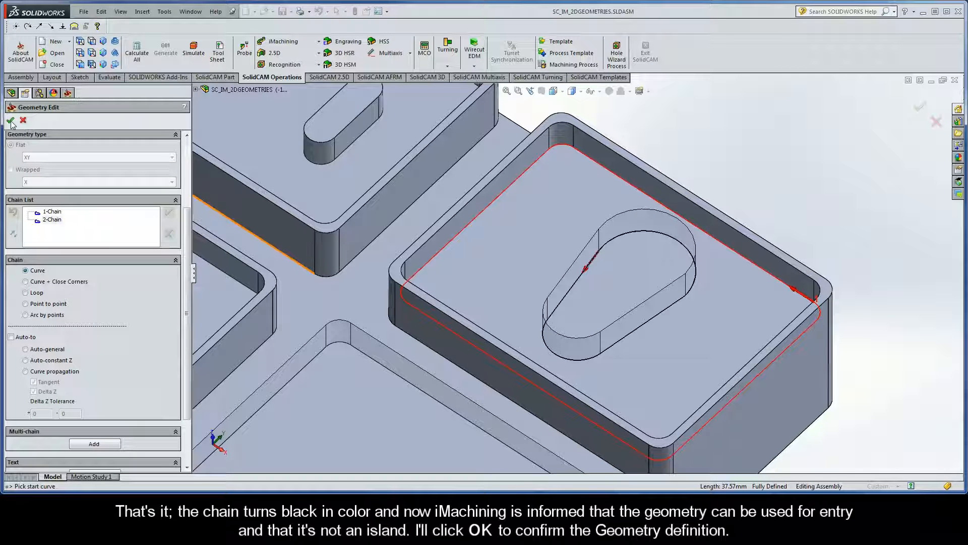
pyautogui.click(10, 121)
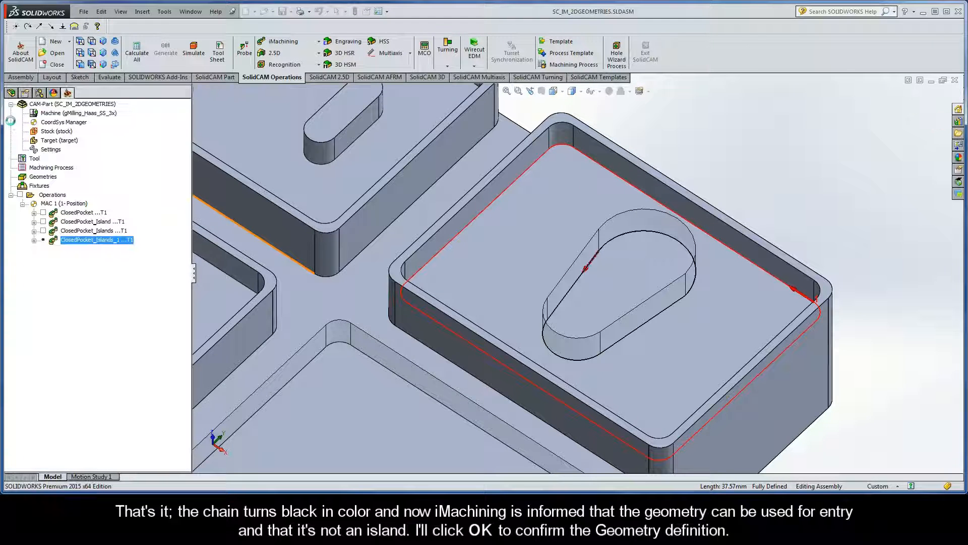
# Step: Name the operation ClosedPocket_Entry, then save it and calculate its tool path
pyautogui.moveTo(328, 136); pyautogui.dragTo(322, 136)
pyautogui.write('Entry')
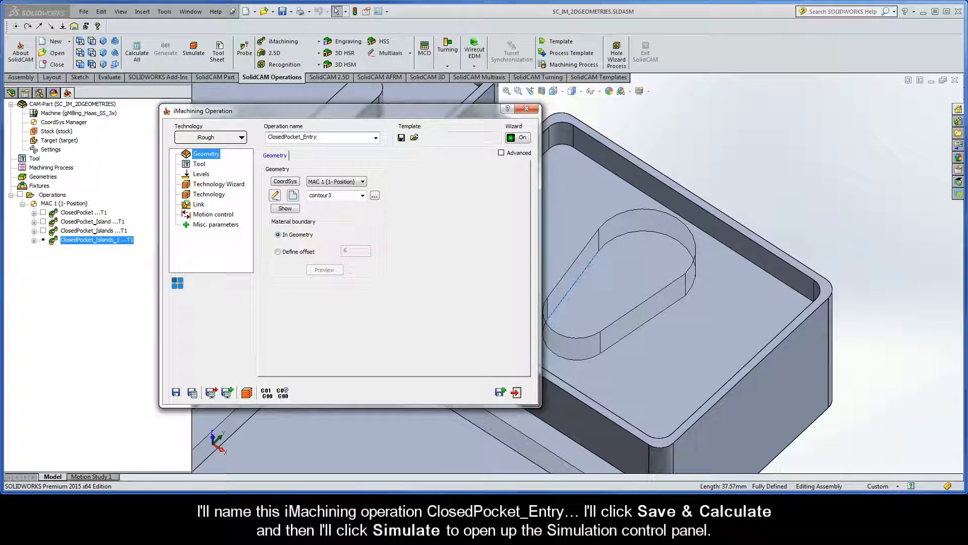
pyautogui.click(193, 393)
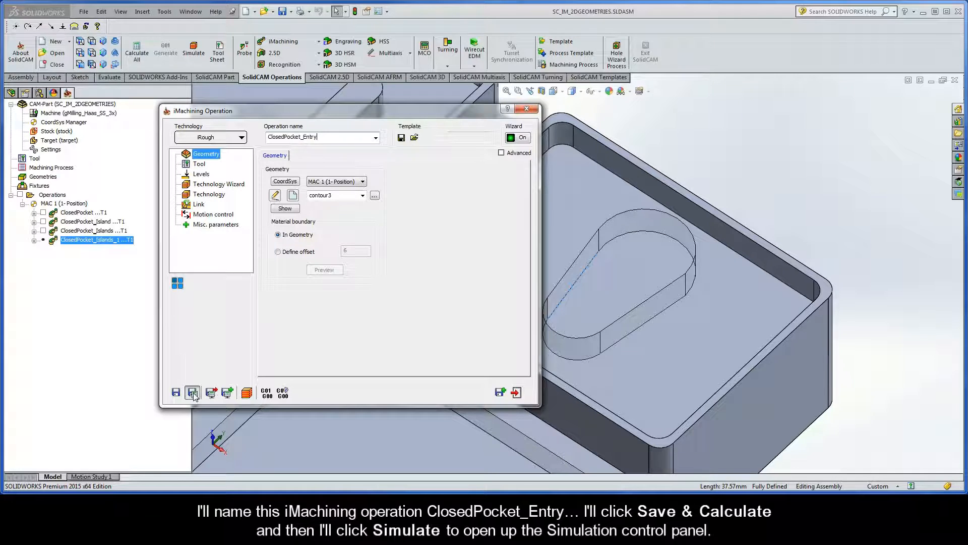
# Step: Simulate the ClosedPocket_Entry tool path in Host CAD mode, raising the speed partway, and exit the simulation
pyautogui.click(247, 393)
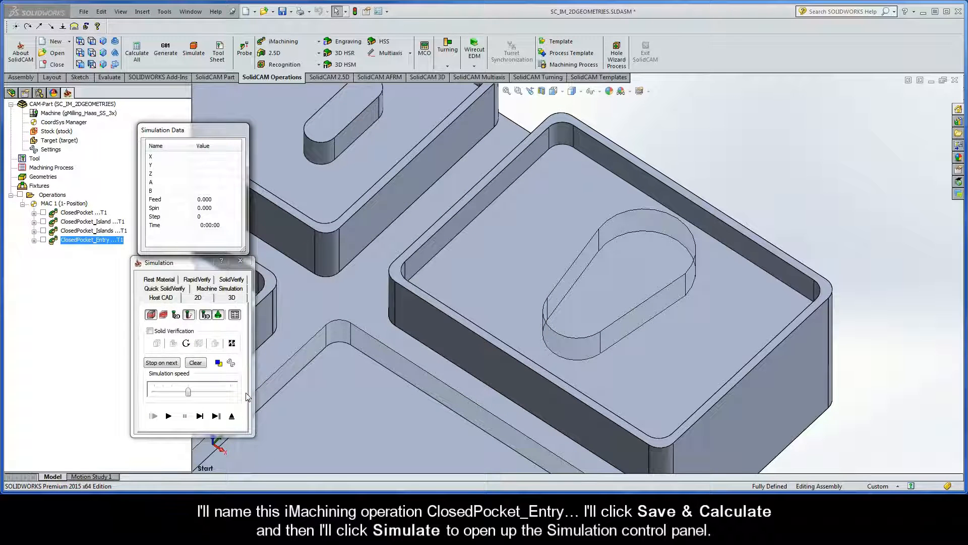
pyautogui.click(170, 417)
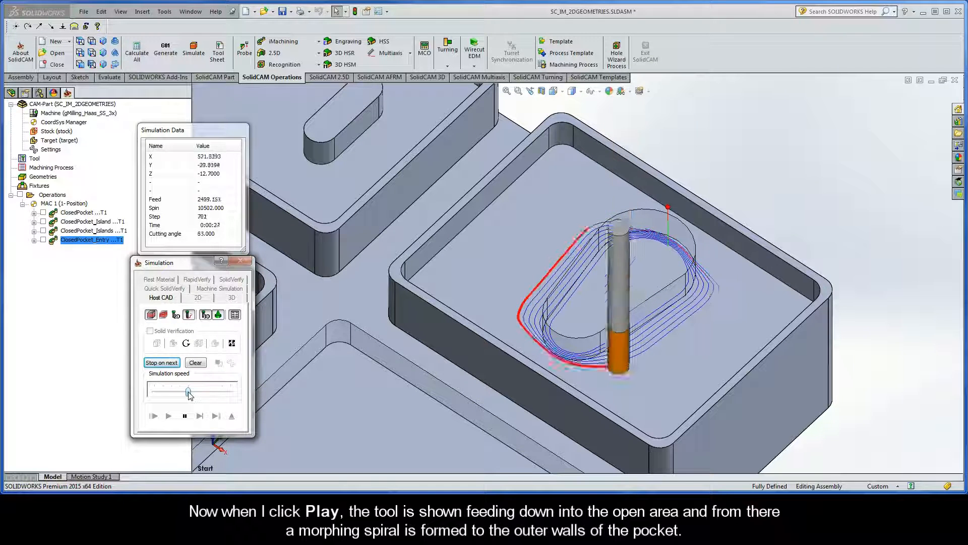
pyautogui.moveTo(188, 390); pyautogui.dragTo(206, 391)
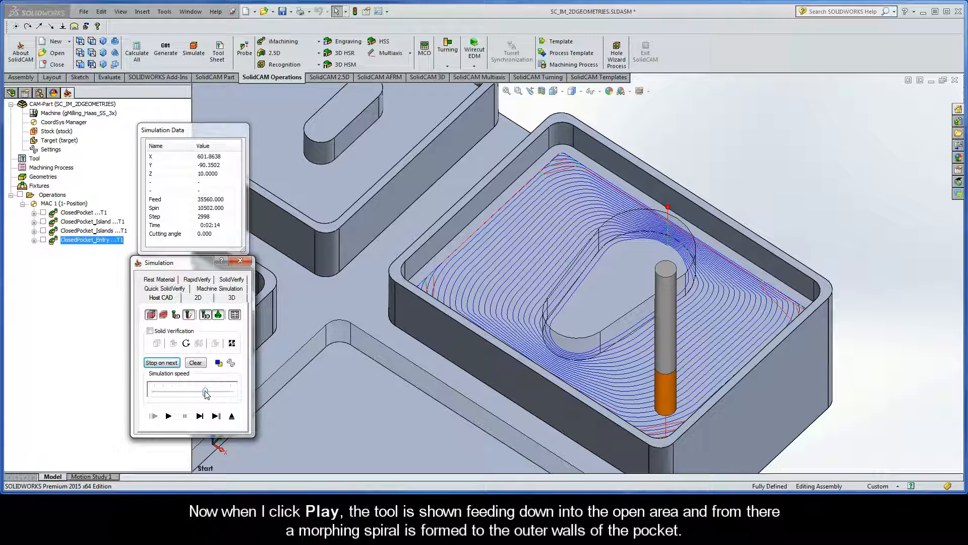
pyautogui.click(232, 416)
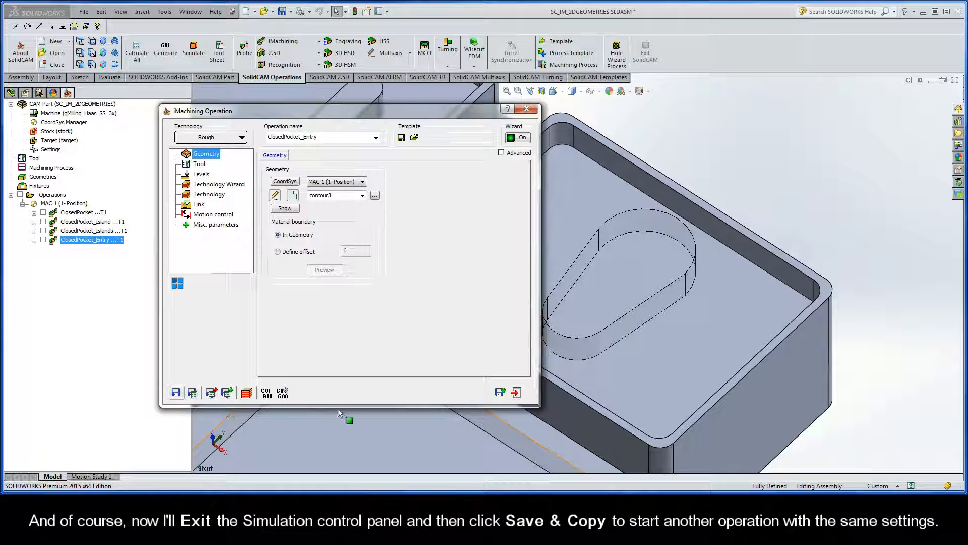
# Step: Save and copy the ClosedPocket_Entry operation, and start a new geometry with the bottom contour of the pocket containing only a round hole, using Auto-constant Z
pyautogui.click(501, 392)
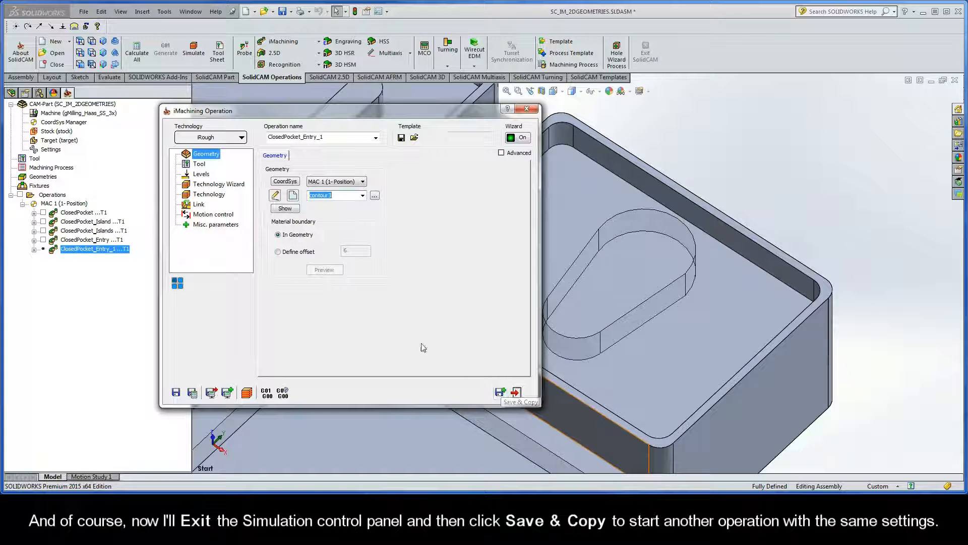
pyautogui.click(293, 196)
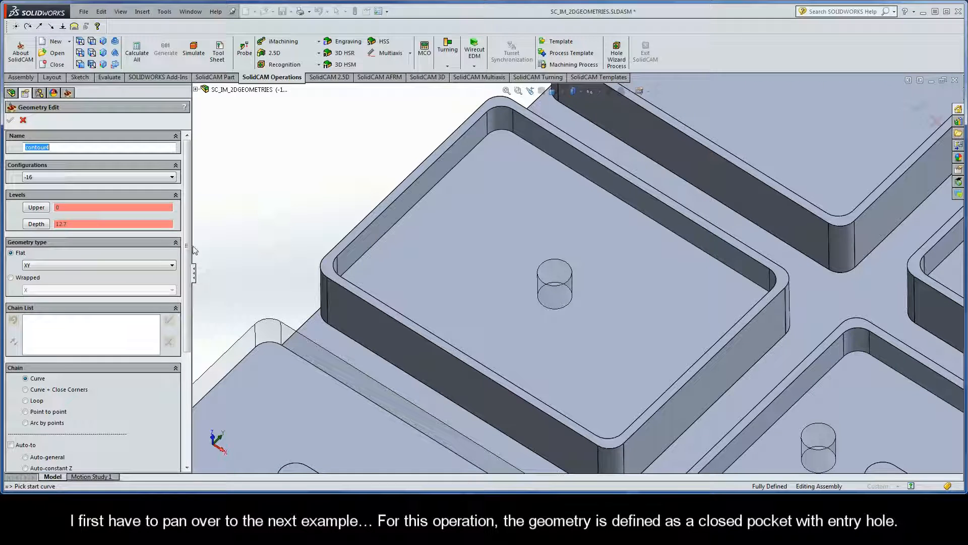
pyautogui.moveTo(188, 249); pyautogui.dragTo(188, 313)
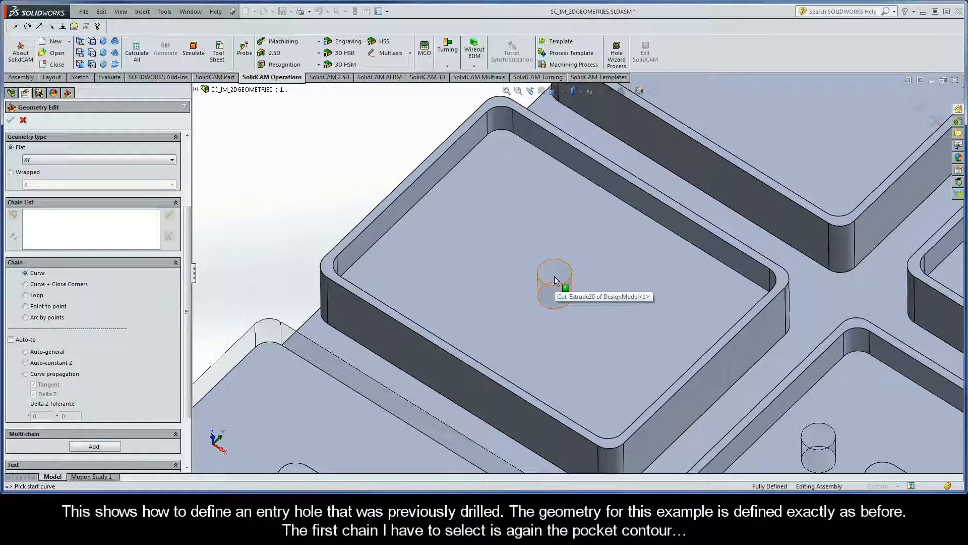
pyautogui.click(735, 271)
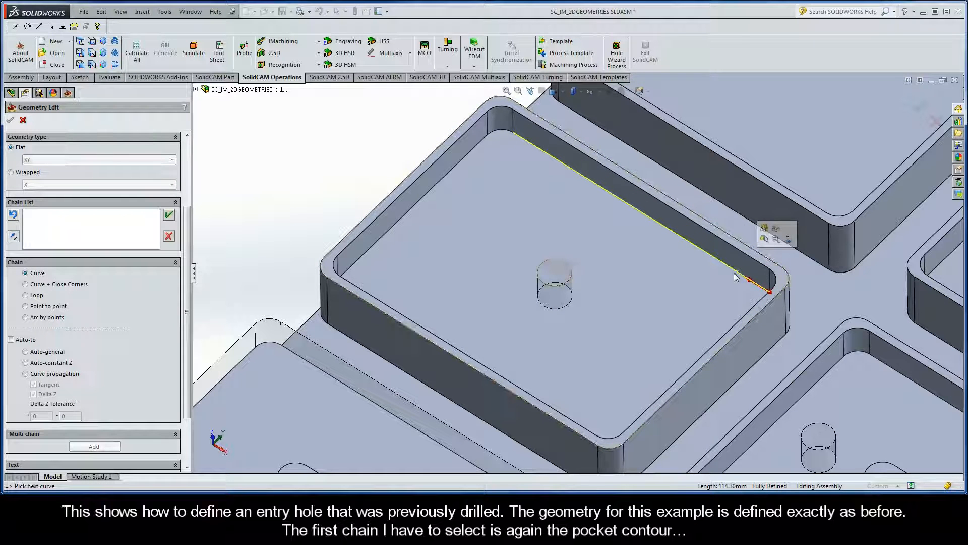
pyautogui.click(51, 365)
pyautogui.click(253, 301)
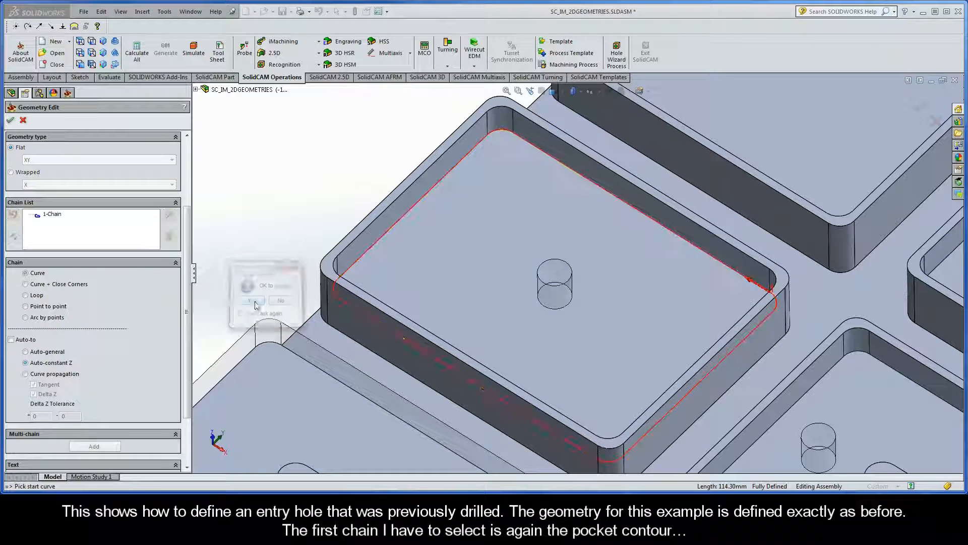
# Step: Add the bottom circle of the drilled entry hole as the second chain, mark it as open, and confirm the geometry
pyautogui.click(567, 307)
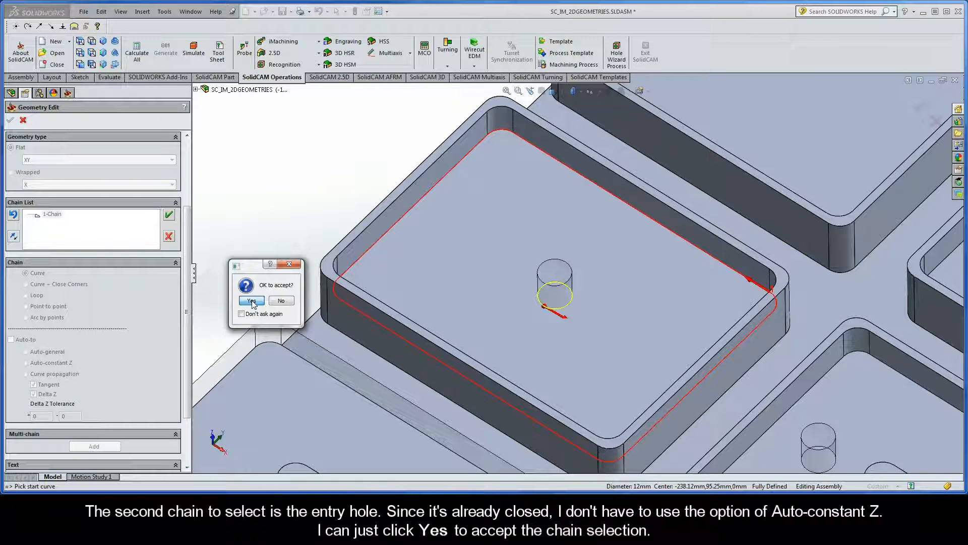
pyautogui.click(252, 301)
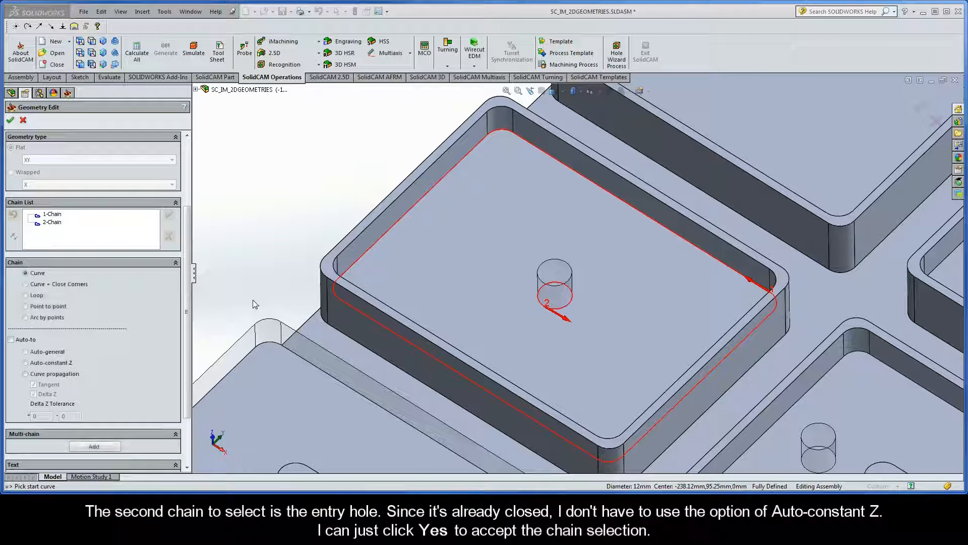
pyautogui.rightClick(52, 223)
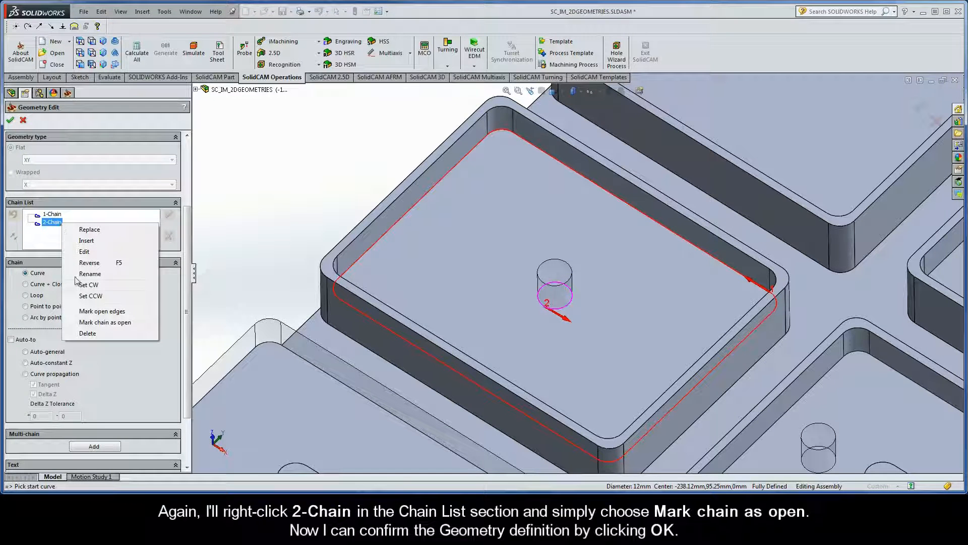
pyautogui.click(132, 323)
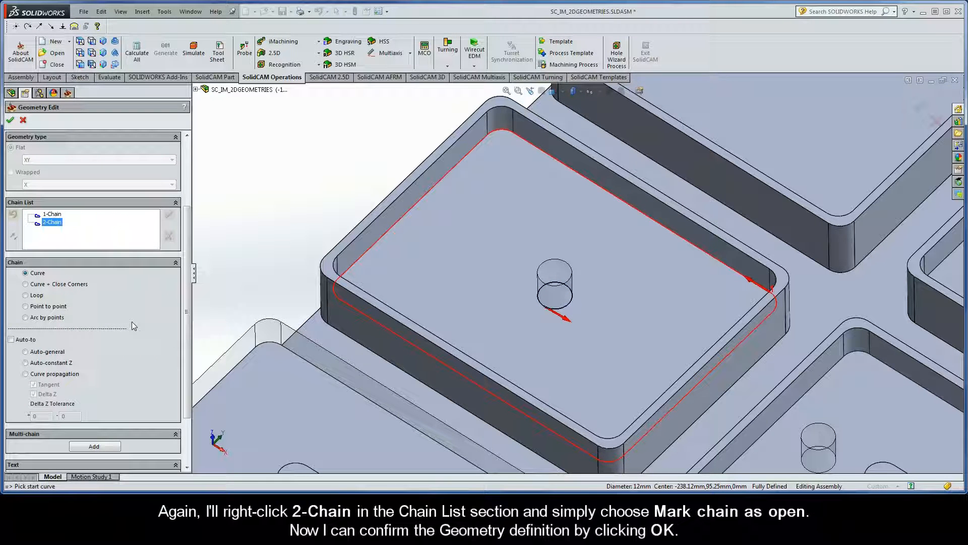
pyautogui.click(10, 121)
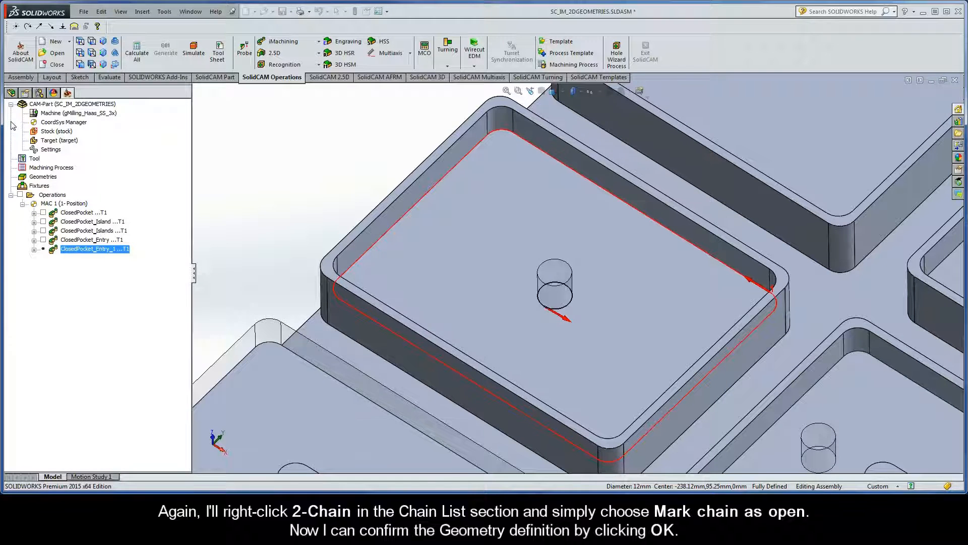
# Step: Name the operation ClosedPocket_EntryHole, then save it and calculate its tool path
pyautogui.doubleClick(329, 136)
pyautogui.click(326, 137)
pyautogui.write('Hole')
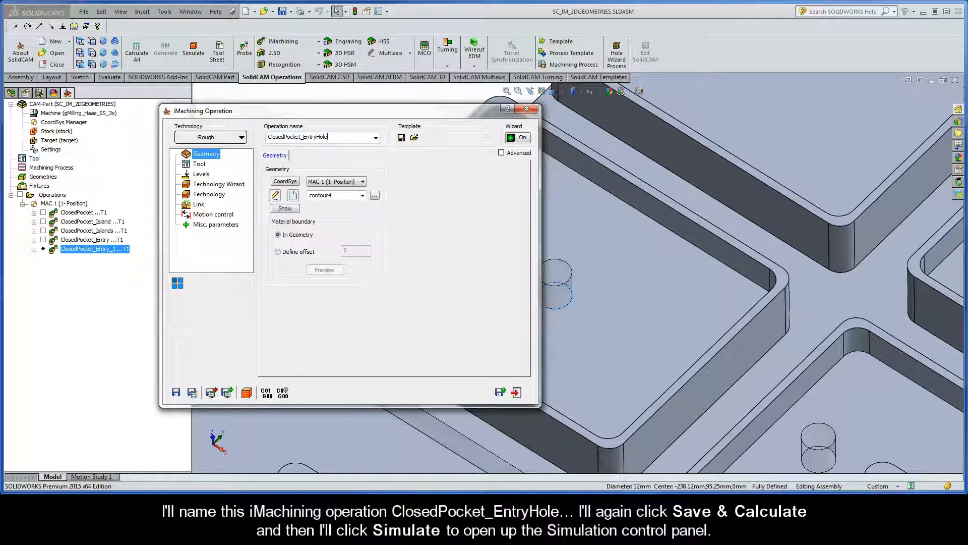
pyautogui.click(193, 393)
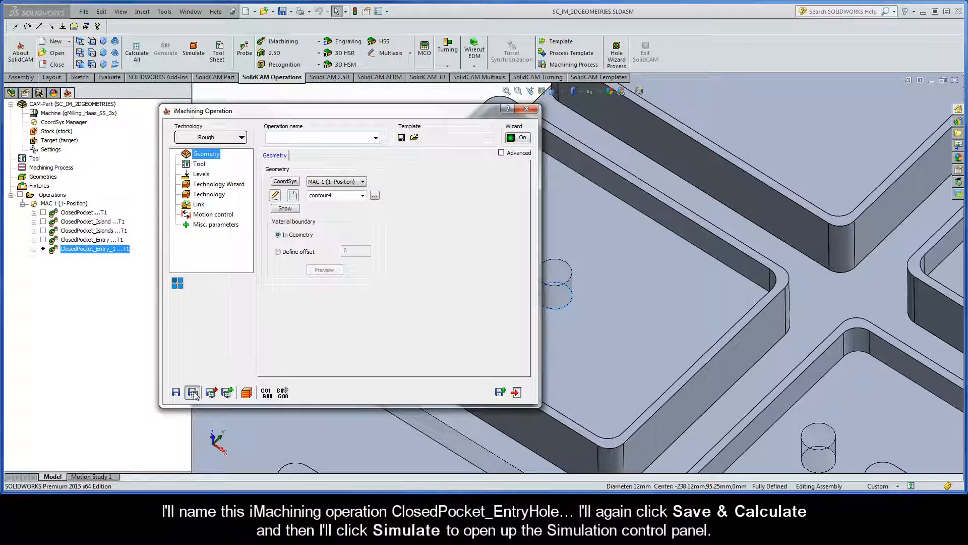
# Step: Simulate the ClosedPocket_EntryHole tool path in Host CAD mode, slowed at the start and sped up partway, and exit the simulation
pyautogui.click(246, 393)
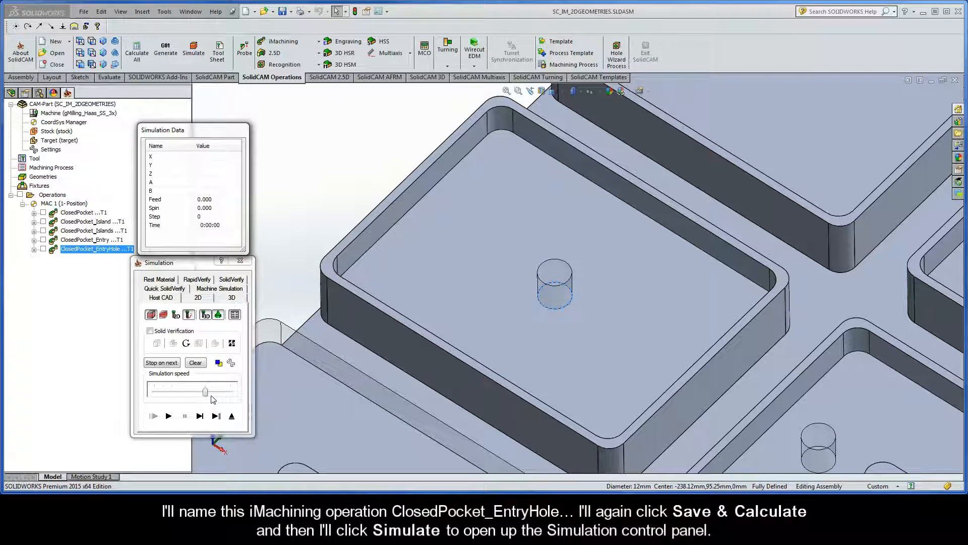
pyautogui.moveTo(204, 393); pyautogui.dragTo(195, 393)
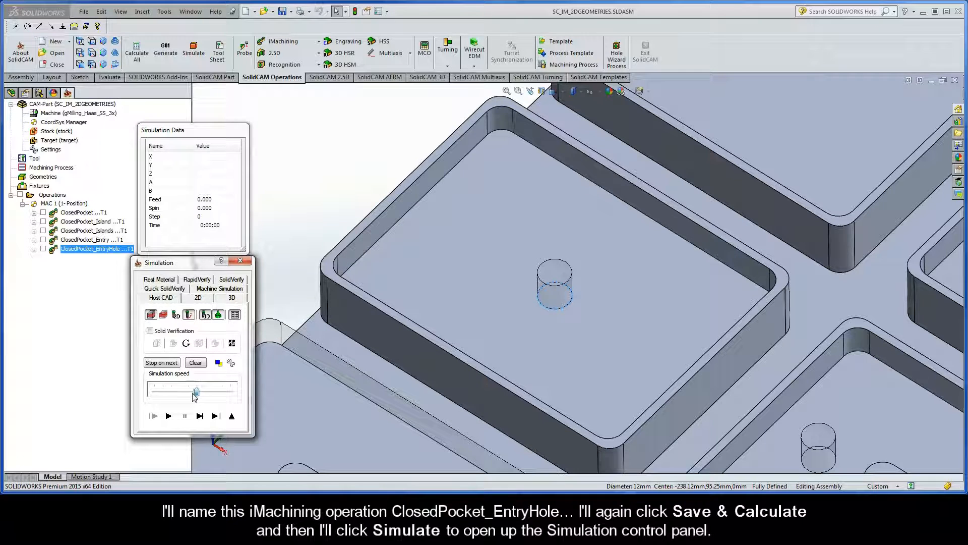
pyautogui.click(169, 416)
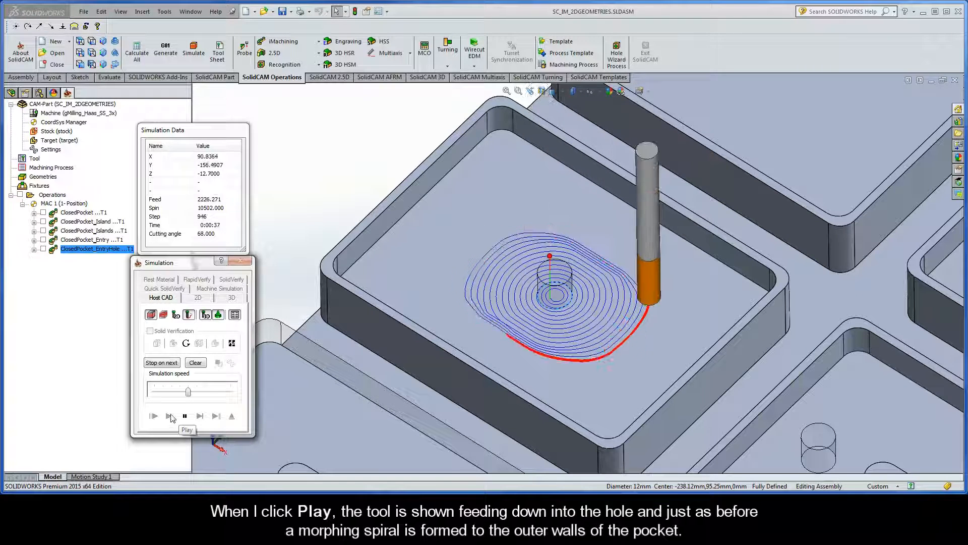
pyautogui.moveTo(188, 391); pyautogui.dragTo(207, 394)
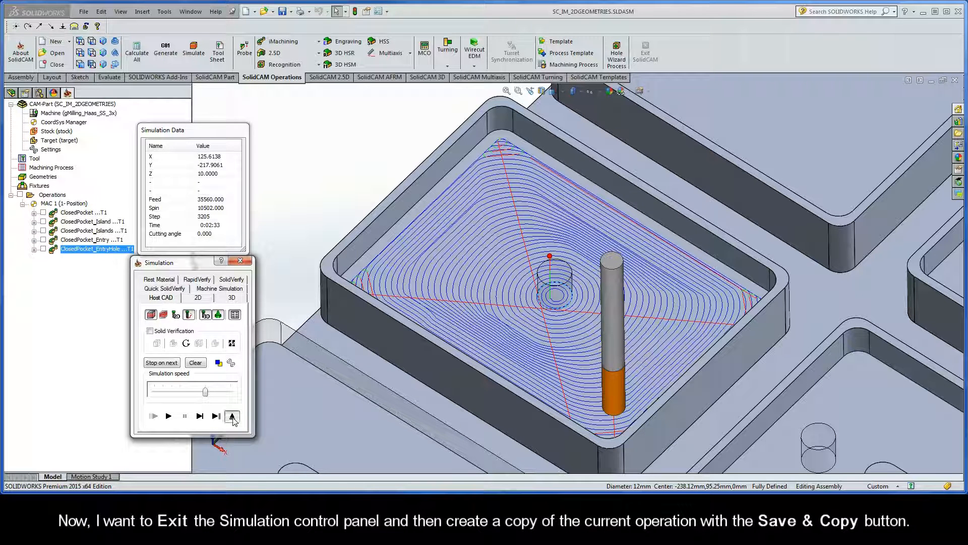
pyautogui.click(232, 417)
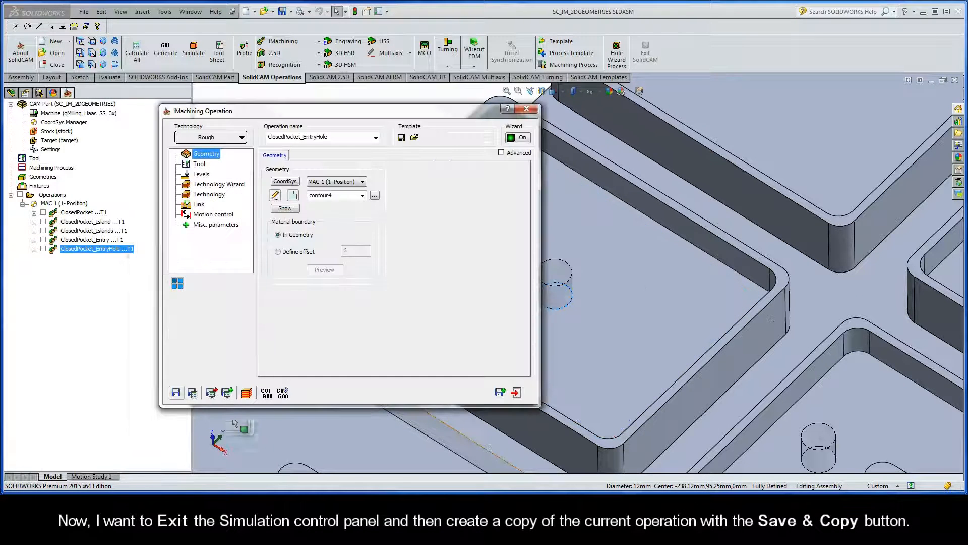
# Step: Save and copy the ClosedPocket_EntryHole operation, and start a new geometry with the bottom contour of the pocket containing an island and a hole, using Auto-constant Z
pyautogui.click(500, 392)
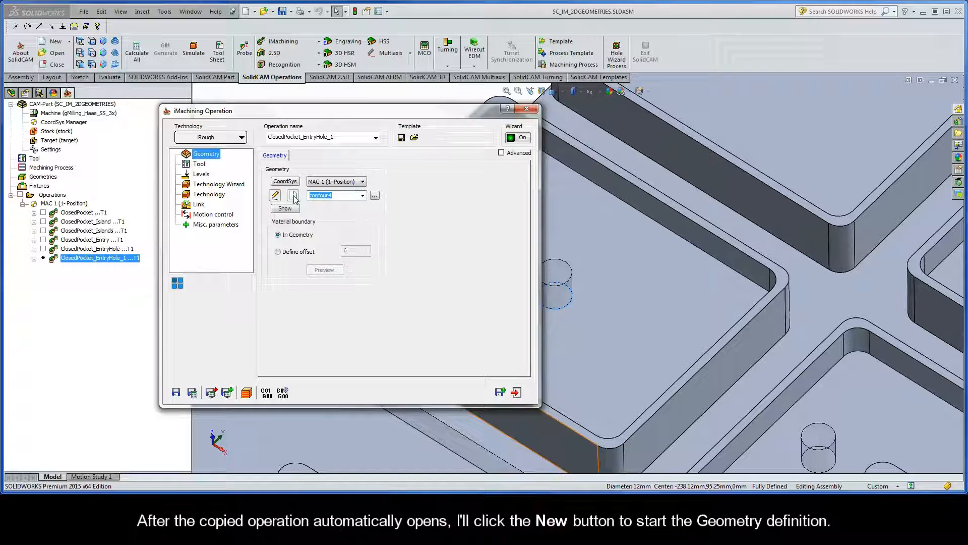
pyautogui.click(294, 197)
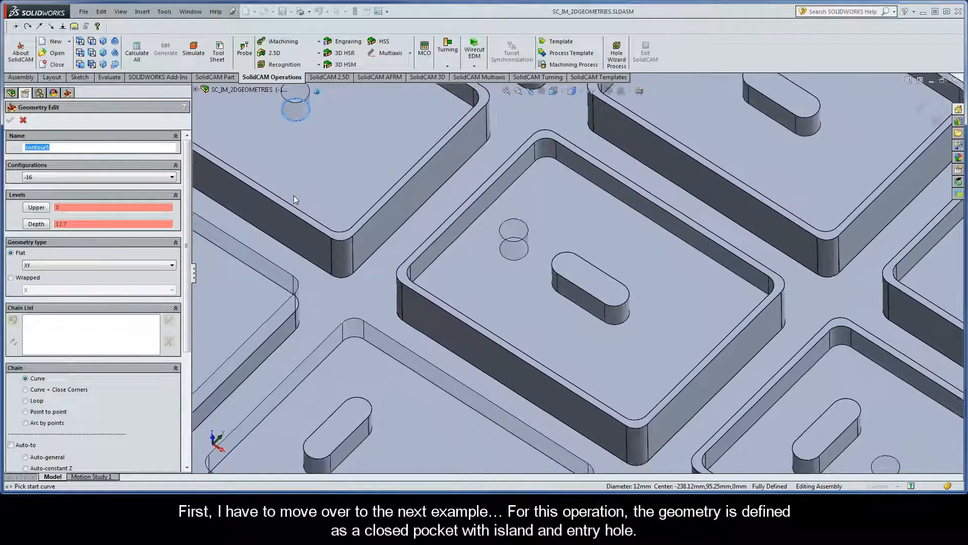
pyautogui.moveTo(186, 246); pyautogui.dragTo(189, 309)
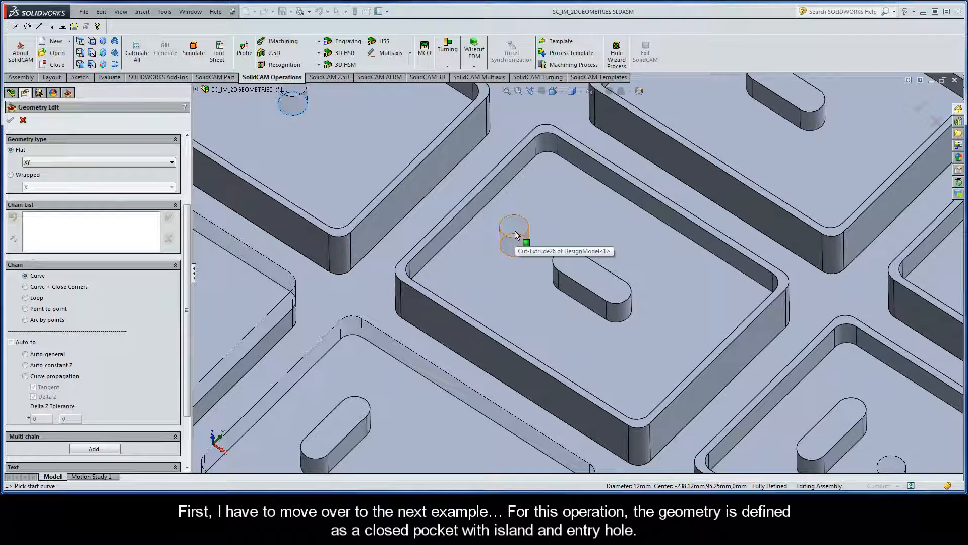
pyautogui.scroll(-1, 516, 231)
pyautogui.scroll(-1, 516, 234)
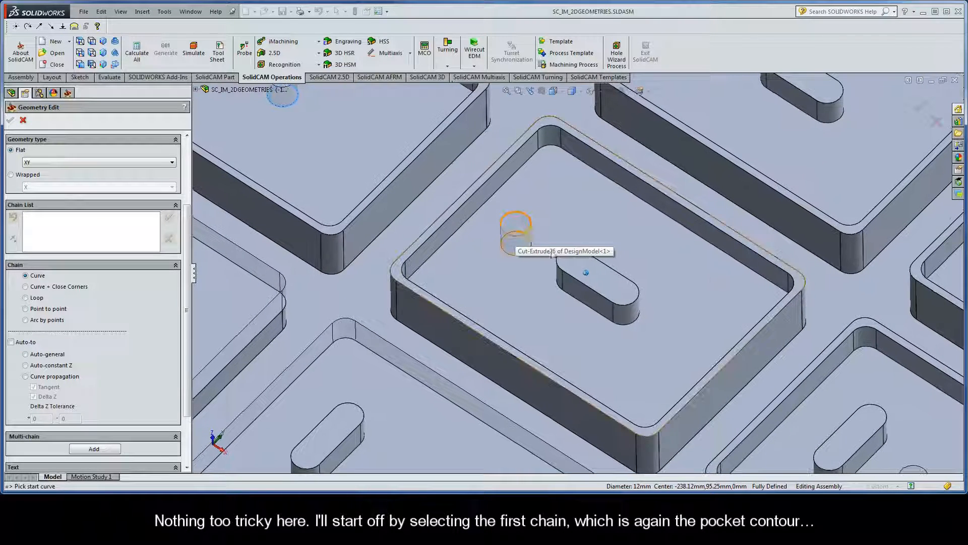
pyautogui.click(758, 276)
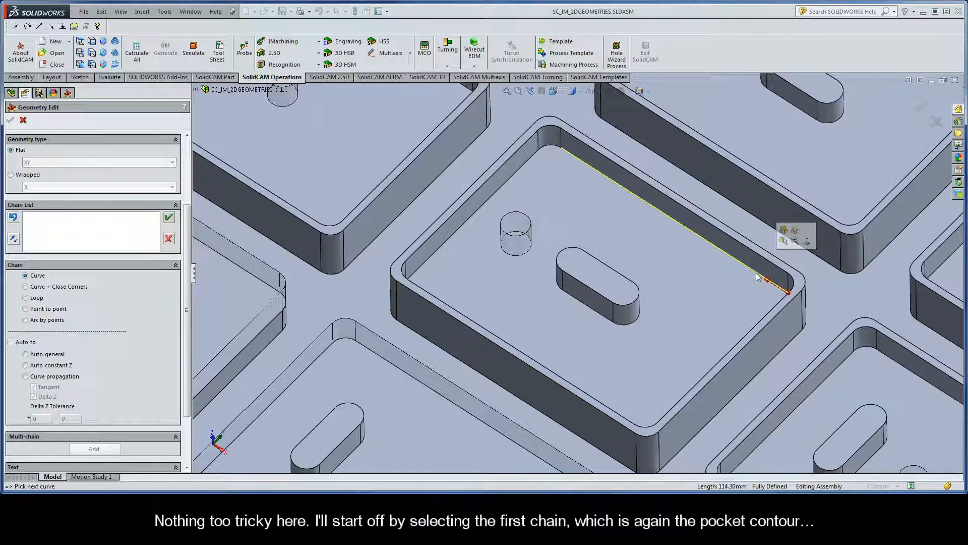
pyautogui.click(51, 366)
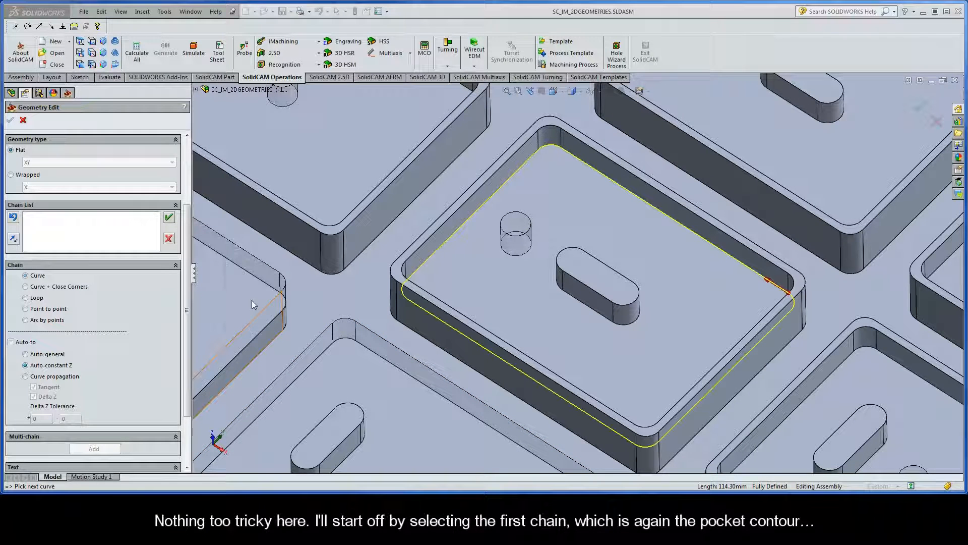
pyautogui.click(250, 300)
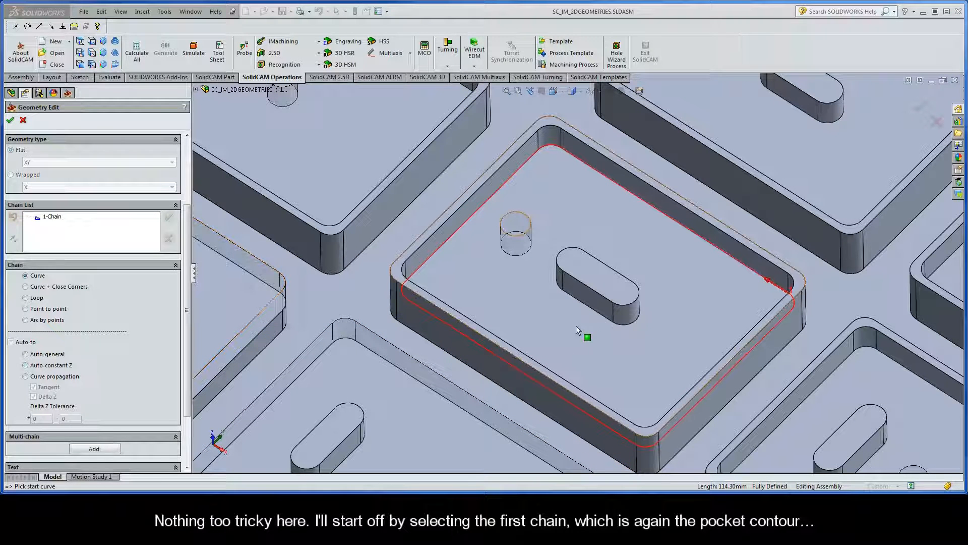
# Step: Add the bottom contour of the slot-shaped island as the second chain with Auto-constant Z
pyautogui.click(601, 318)
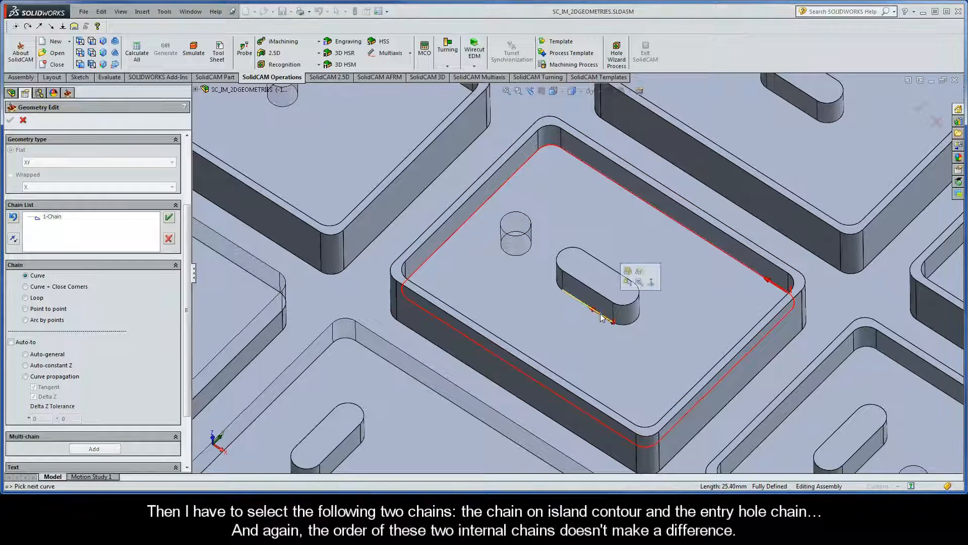
pyautogui.click(50, 365)
pyautogui.click(252, 301)
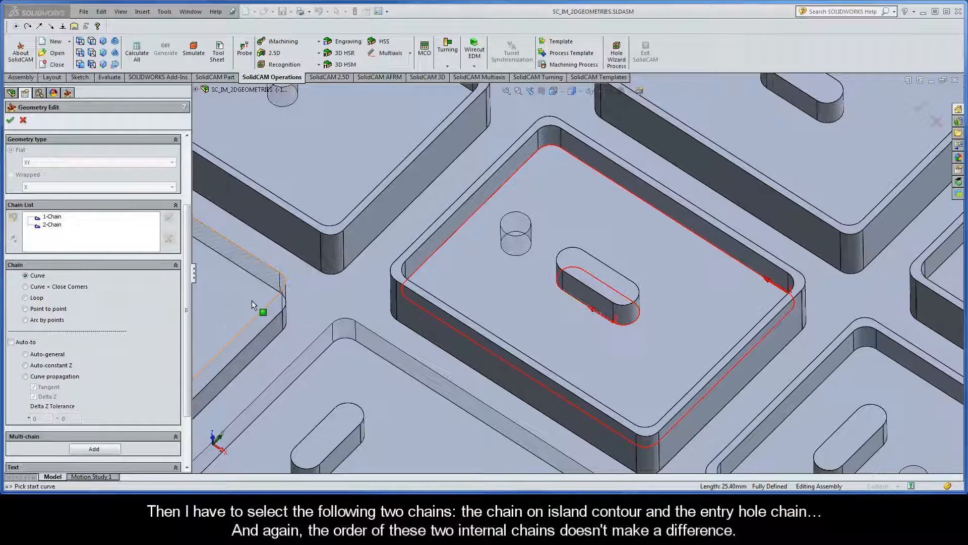
# Step: Add the entry hole's bottom circle as the third chain, mark that chain as open, and confirm the geometry
pyautogui.click(527, 253)
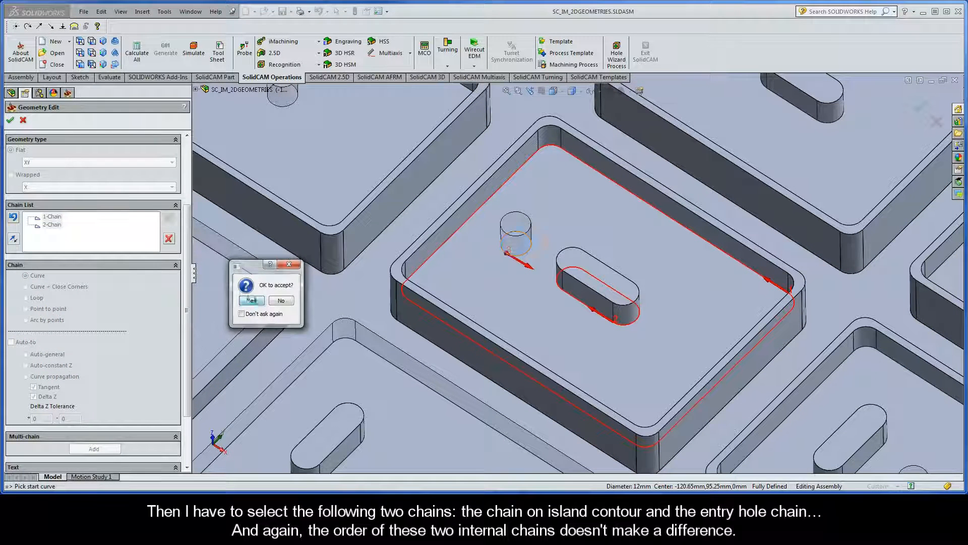
pyautogui.click(252, 302)
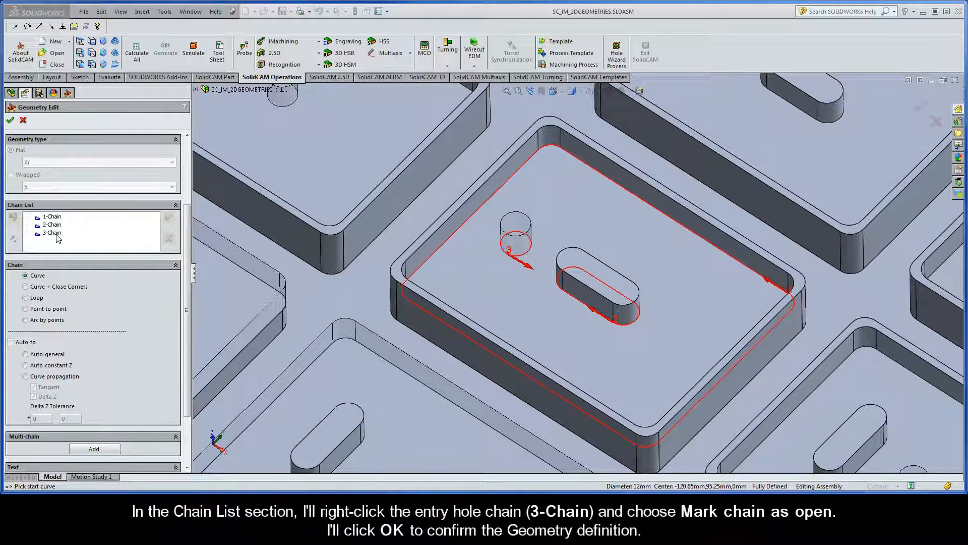
pyautogui.rightClick(57, 237)
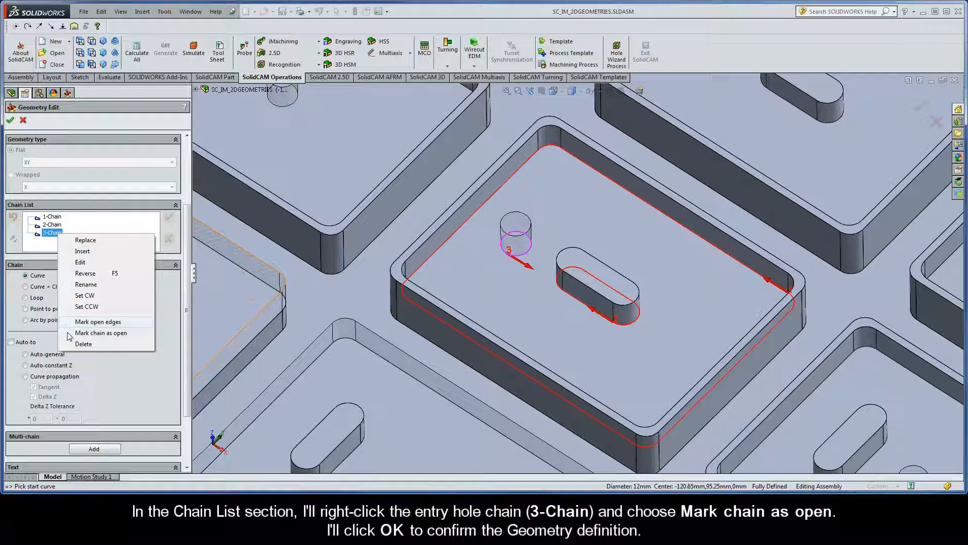
pyautogui.click(121, 334)
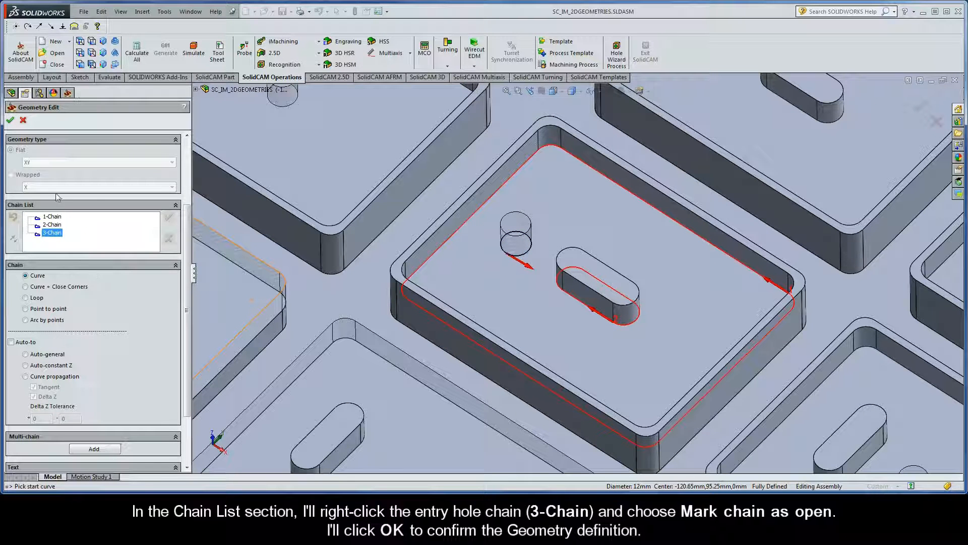
pyautogui.click(10, 119)
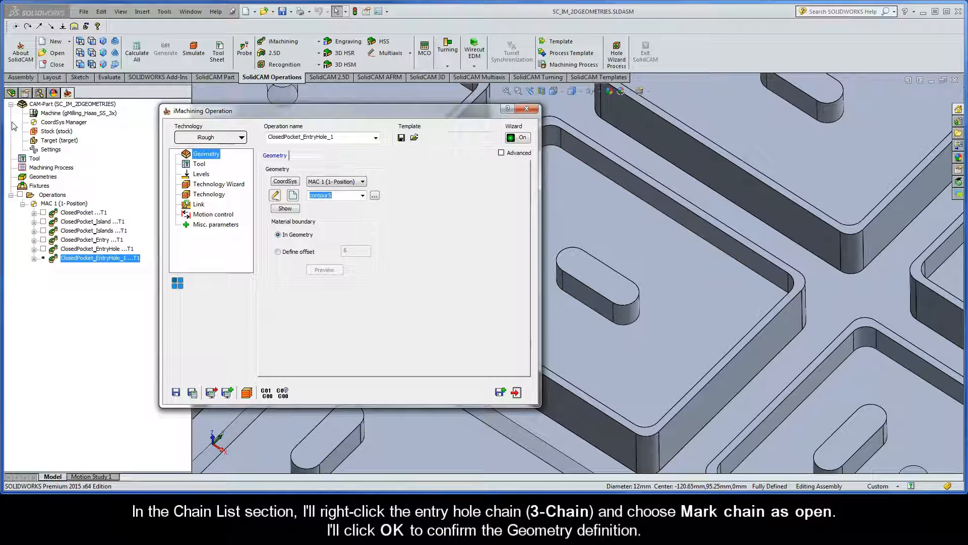
# Step: Name the operation ClosedPocket_Island_EntryHole, then save it and calculate its tool path
pyautogui.click(337, 140)
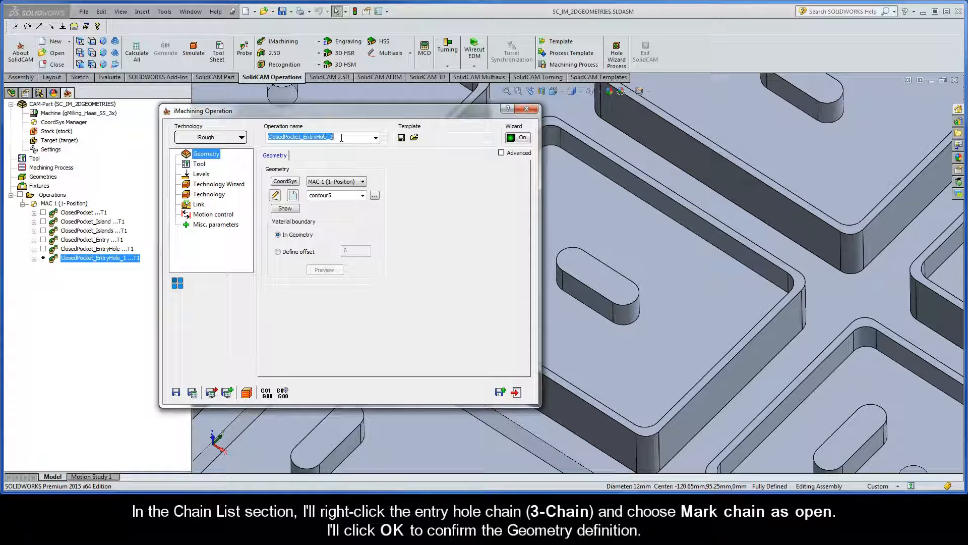
pyautogui.press('BackSpace')
pyautogui.press('BackSpace')
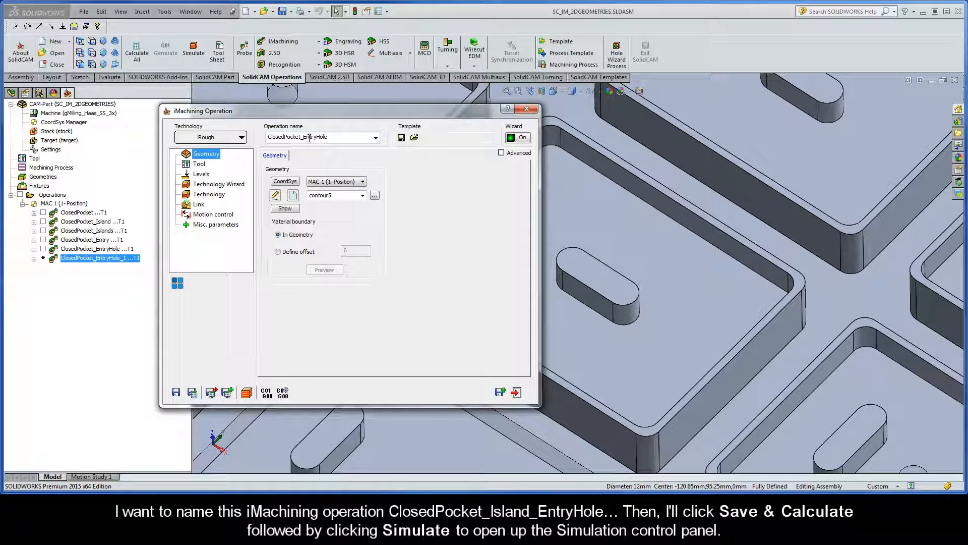
pyautogui.write('Island_')
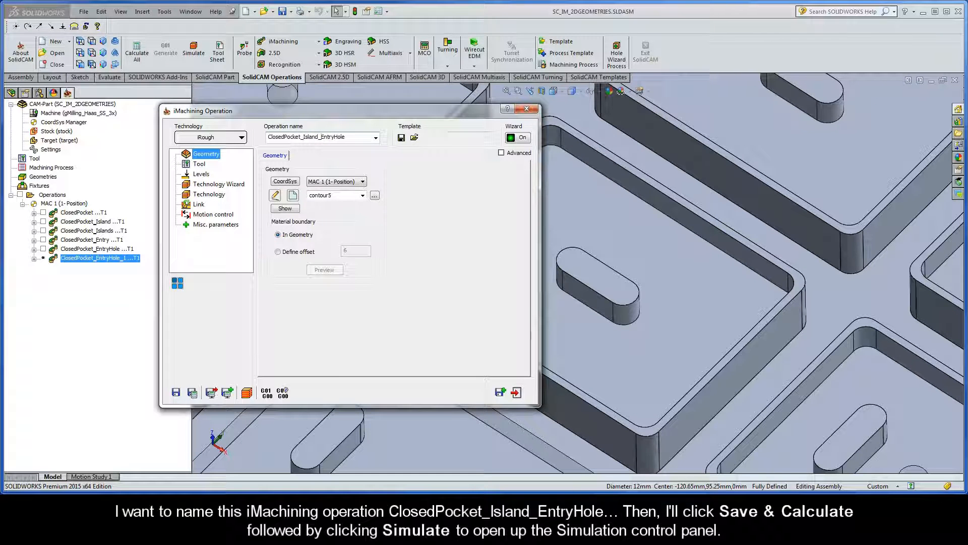
pyautogui.click(193, 393)
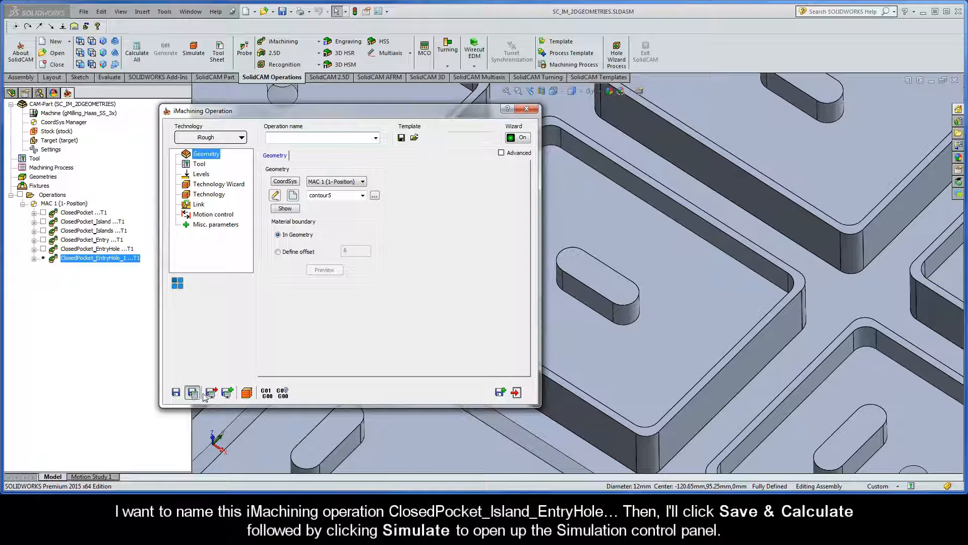
# Step: Simulate the ClosedPocket_Island_EntryHole tool path in Host CAD mode, raising the simulation speed partway, and exit the simulation
pyautogui.click(247, 392)
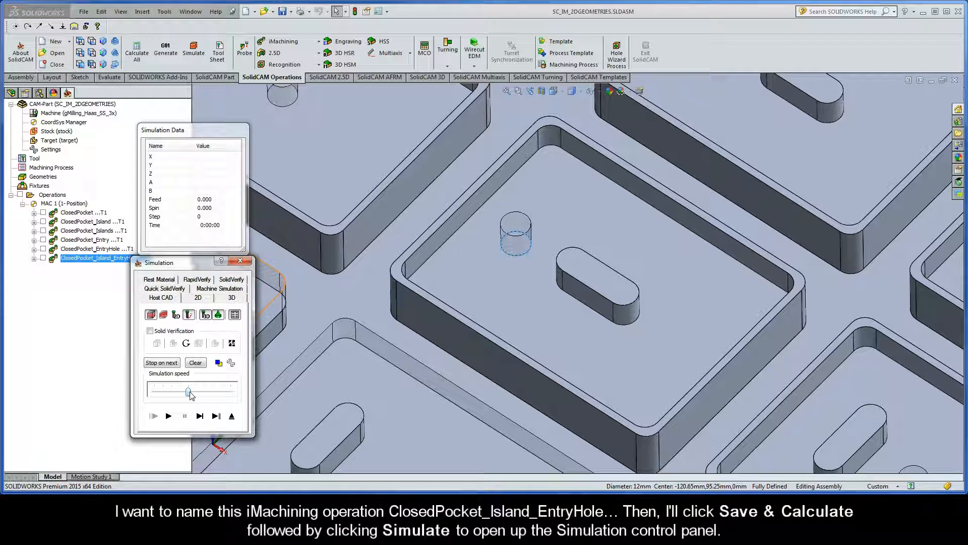
pyautogui.click(170, 416)
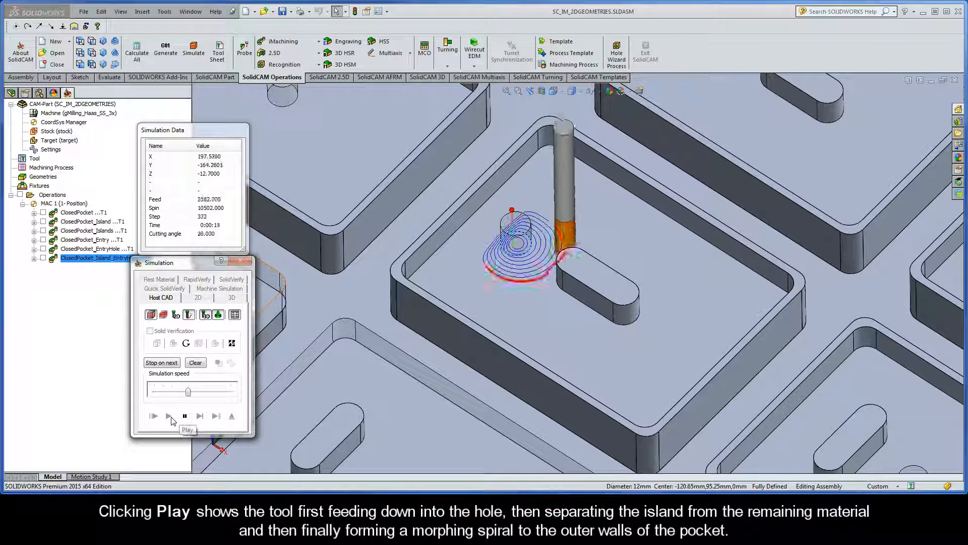
pyautogui.moveTo(188, 392); pyautogui.dragTo(206, 394)
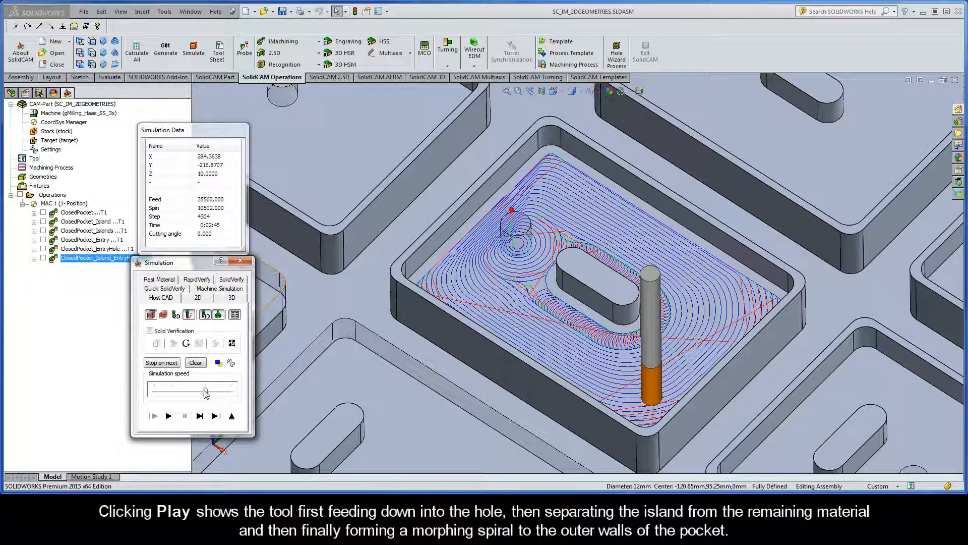
pyautogui.click(232, 417)
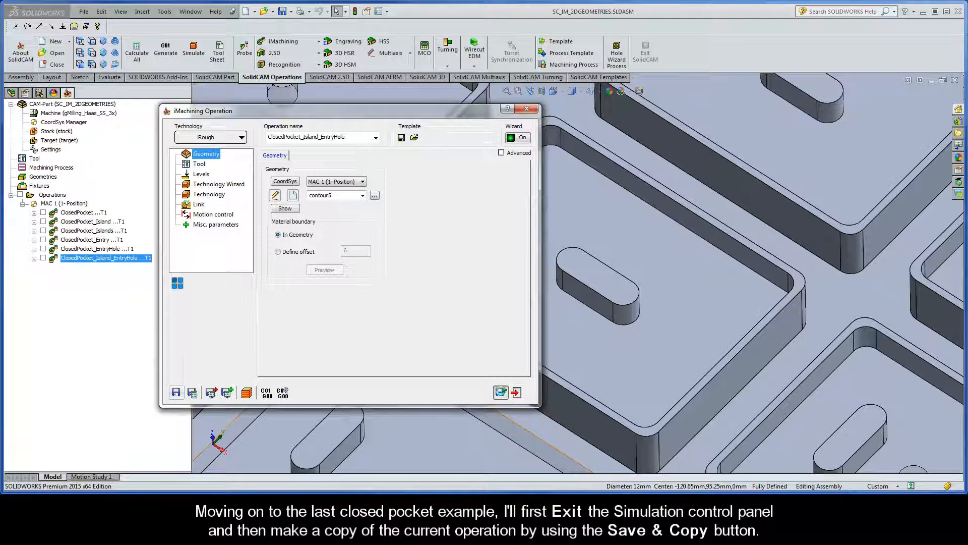
# Step: Save and copy the operation, and start a new geometry with the bottom contour of the pocket containing two islands and a hole, using Auto-constant Z
pyautogui.click(500, 392)
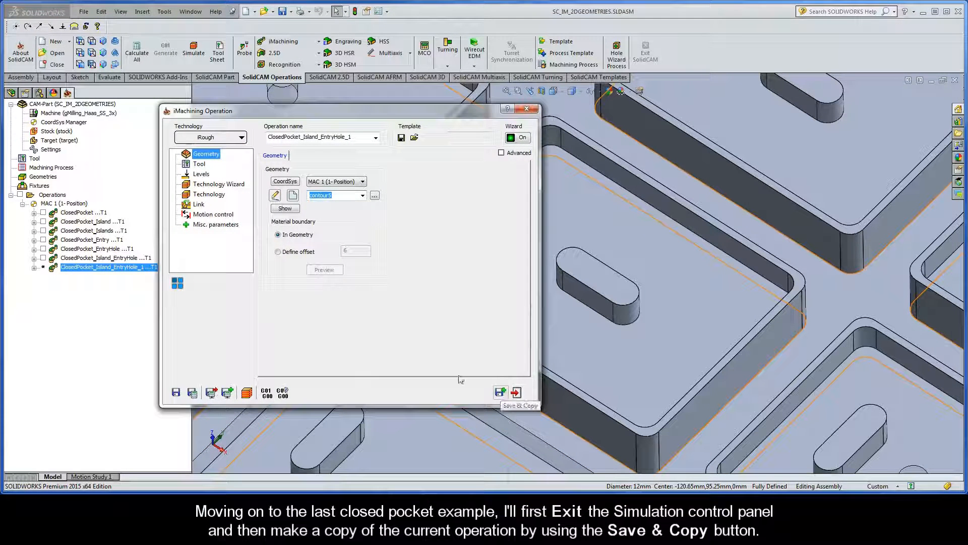
pyautogui.click(294, 196)
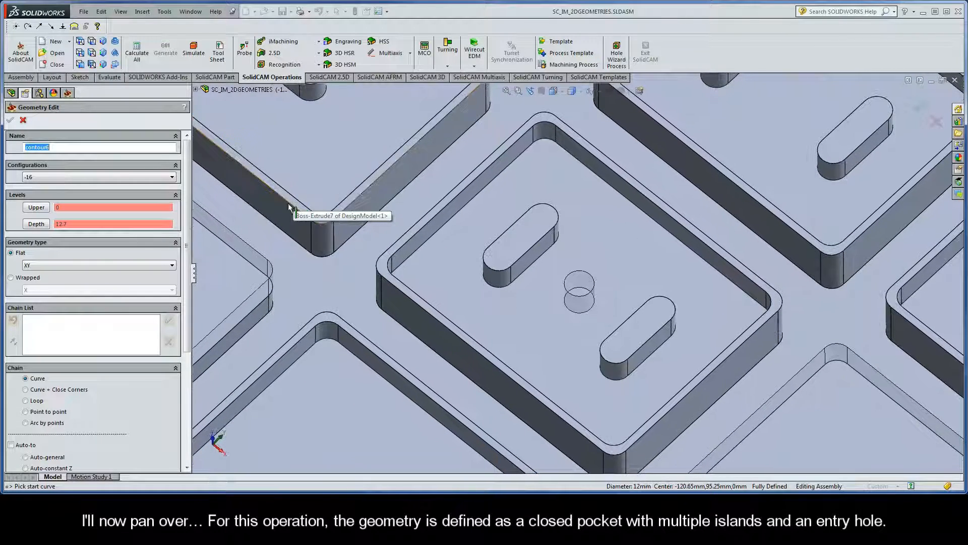
pyautogui.moveTo(187, 245); pyautogui.dragTo(188, 281)
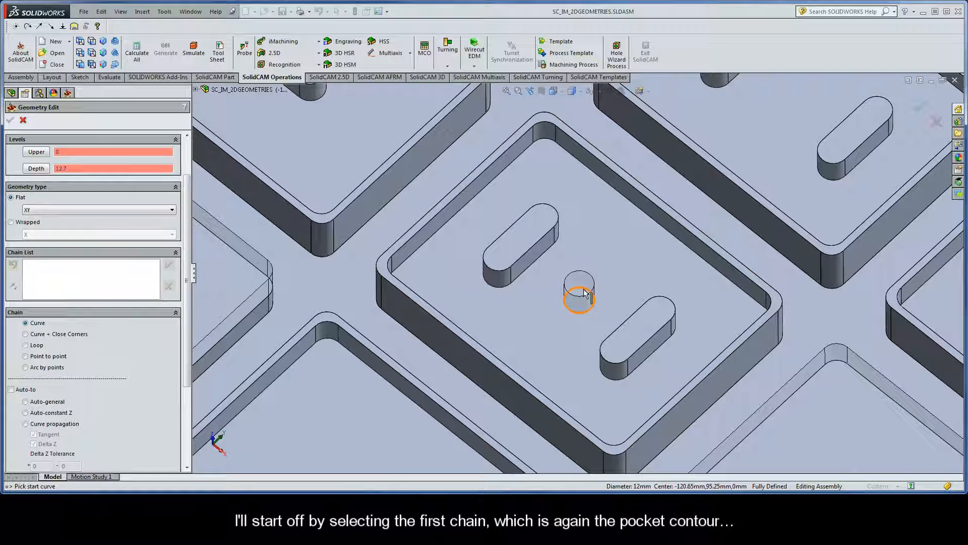
pyautogui.click(742, 287)
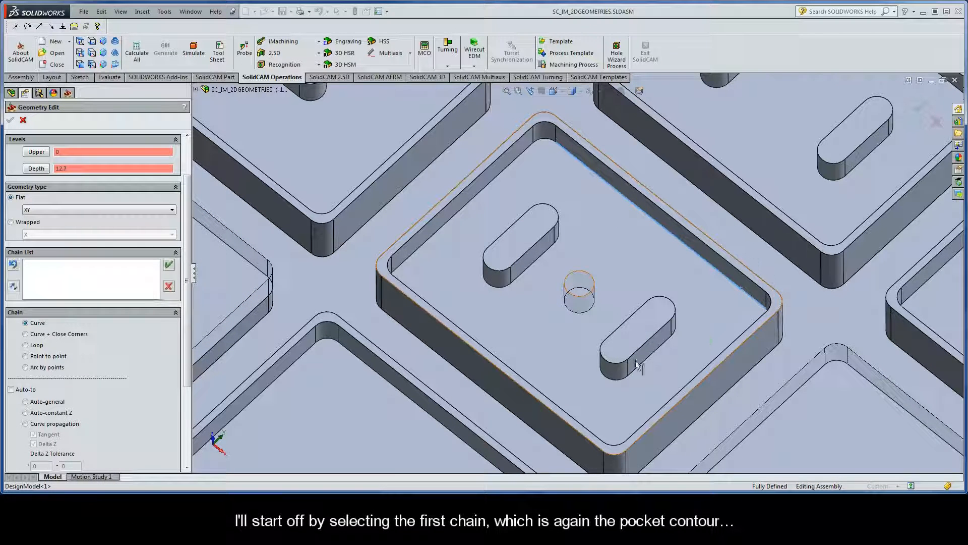
pyautogui.click(53, 413)
pyautogui.click(251, 301)
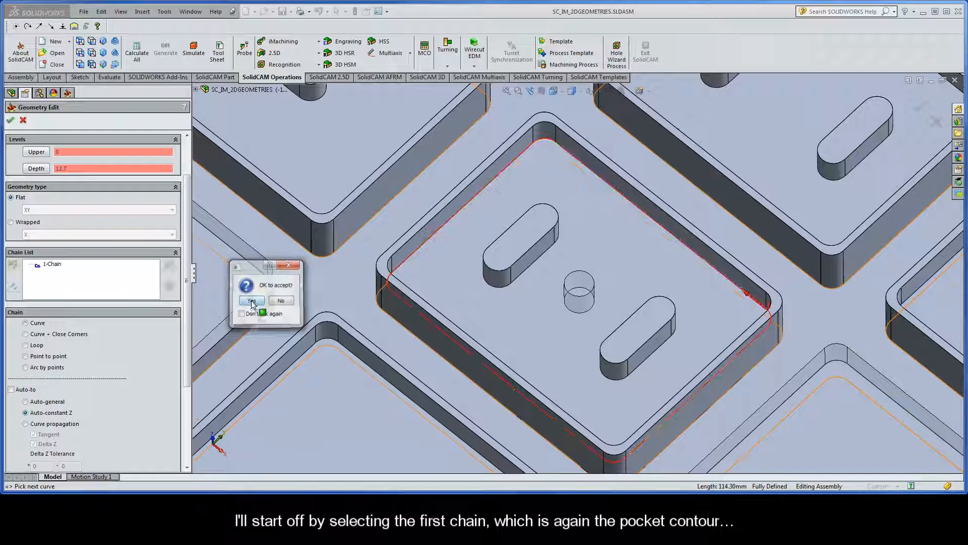
# Step: Add the bottom contours of the two slot-shaped islands as the second and third chains with Auto-constant Z
pyautogui.click(538, 260)
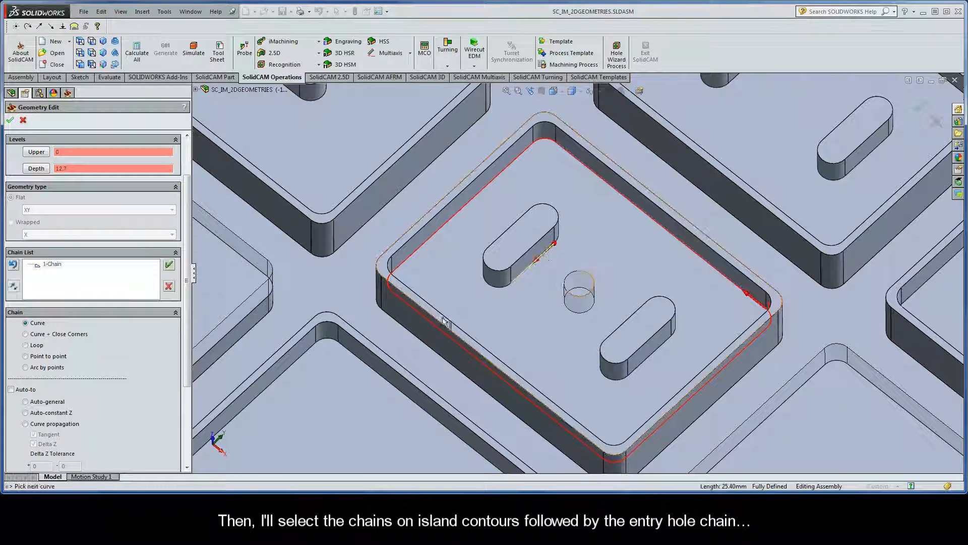
pyautogui.click(66, 416)
pyautogui.click(251, 301)
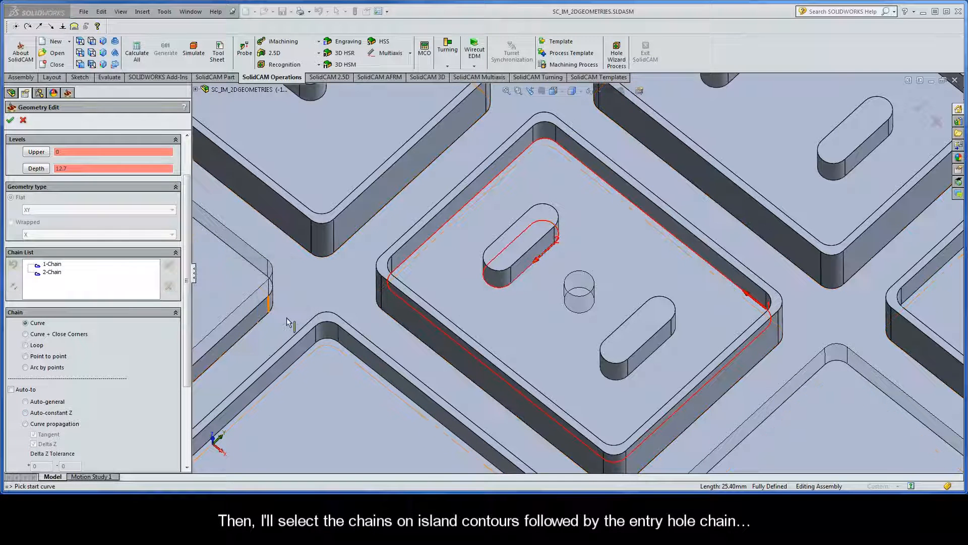
pyautogui.click(664, 347)
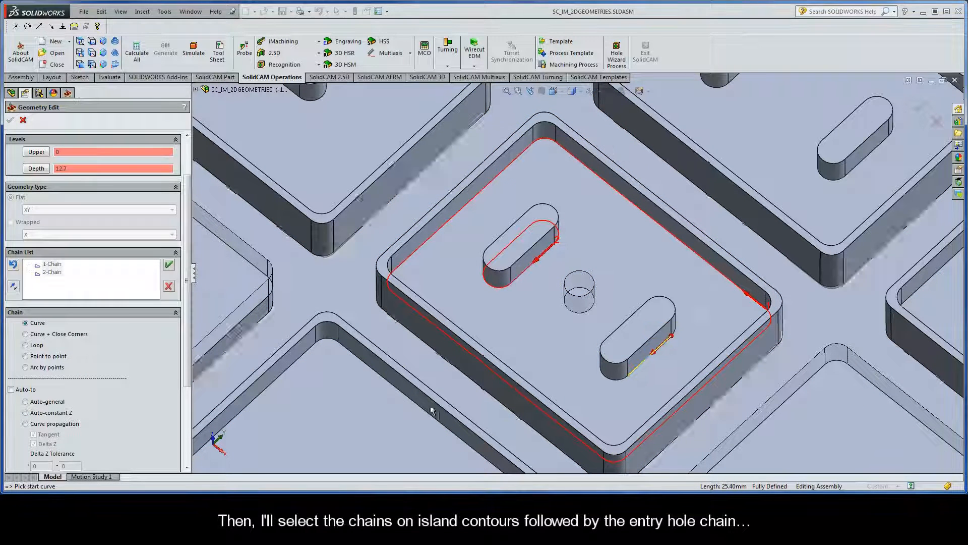
pyautogui.click(60, 414)
pyautogui.click(252, 301)
# Step: Add the bottom circle of the hole between the islands as the fourth chain, mark it as open, and confirm the geometry
pyautogui.click(589, 317)
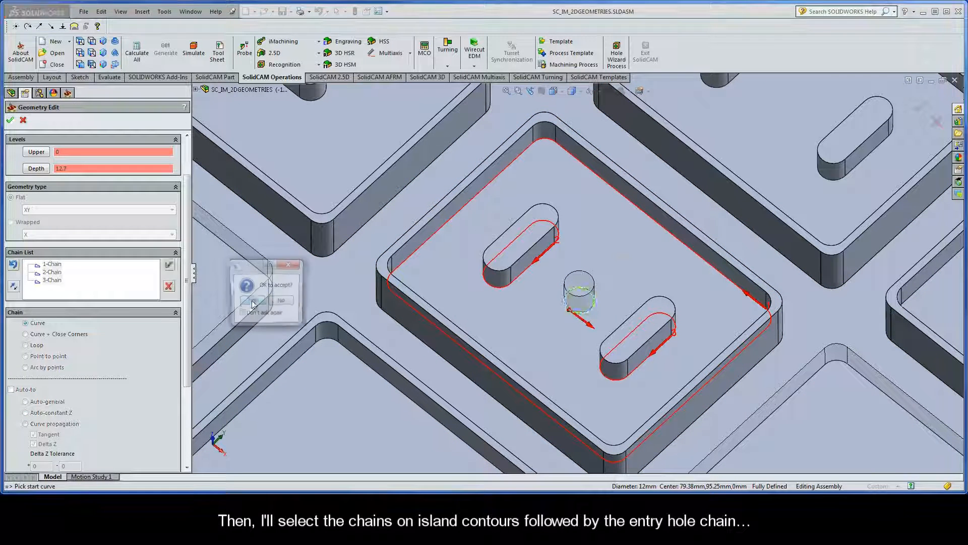
pyautogui.click(252, 302)
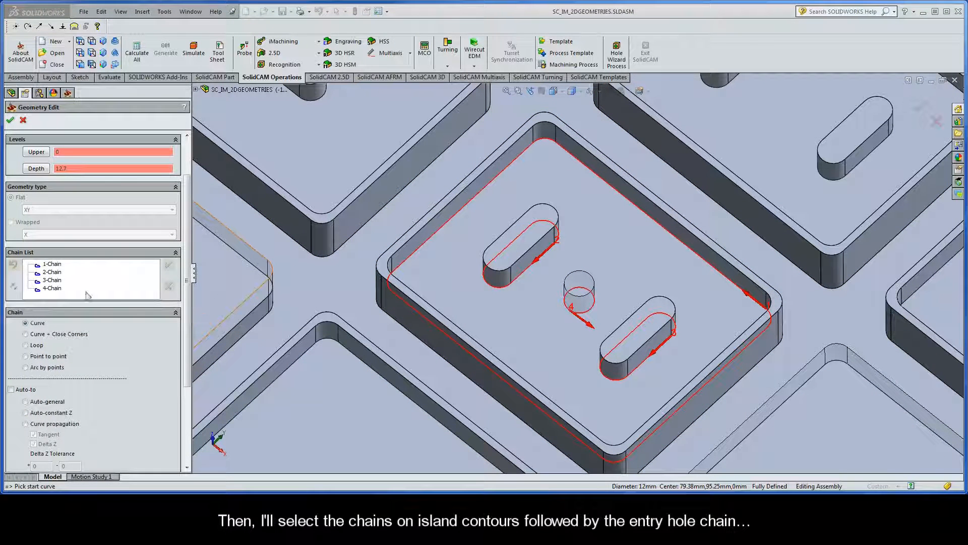
pyautogui.rightClick(61, 291)
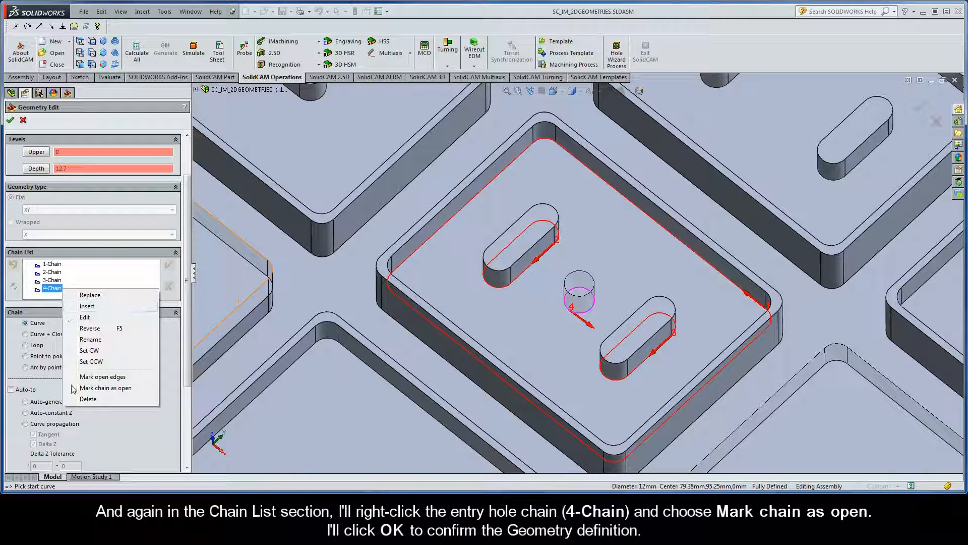
pyautogui.click(129, 388)
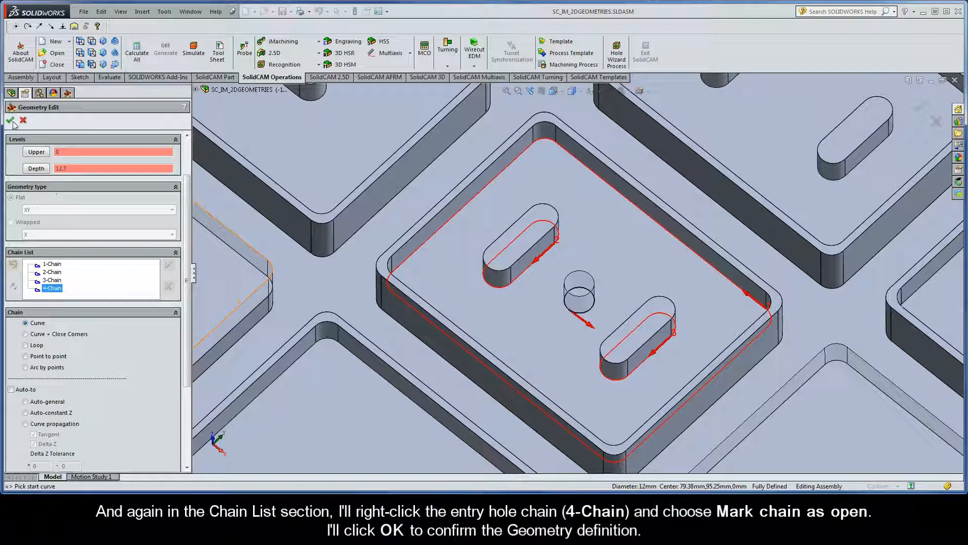
pyautogui.click(10, 120)
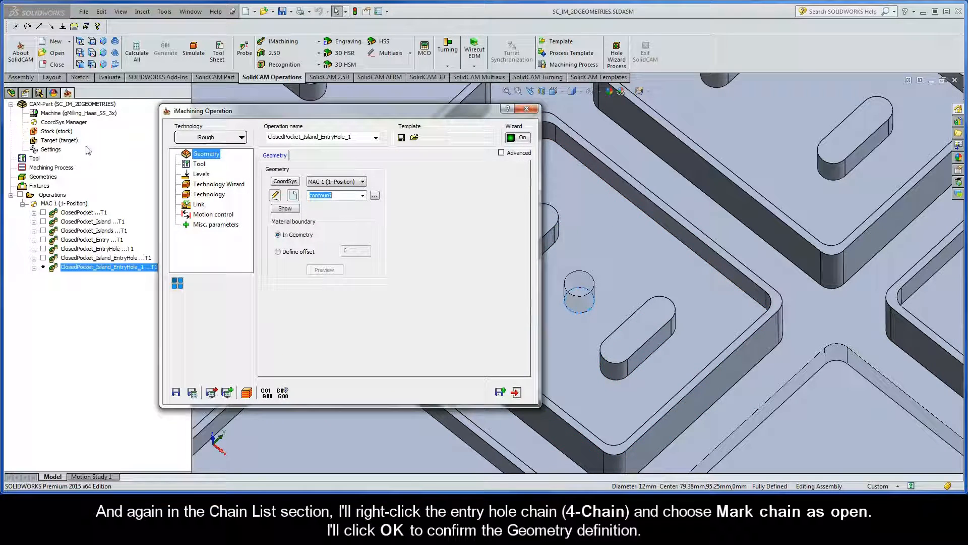
# Step: Name the operation ClosedPocket_Islands_EntryHole, then save it and calculate its tool path
pyautogui.doubleClick(357, 137)
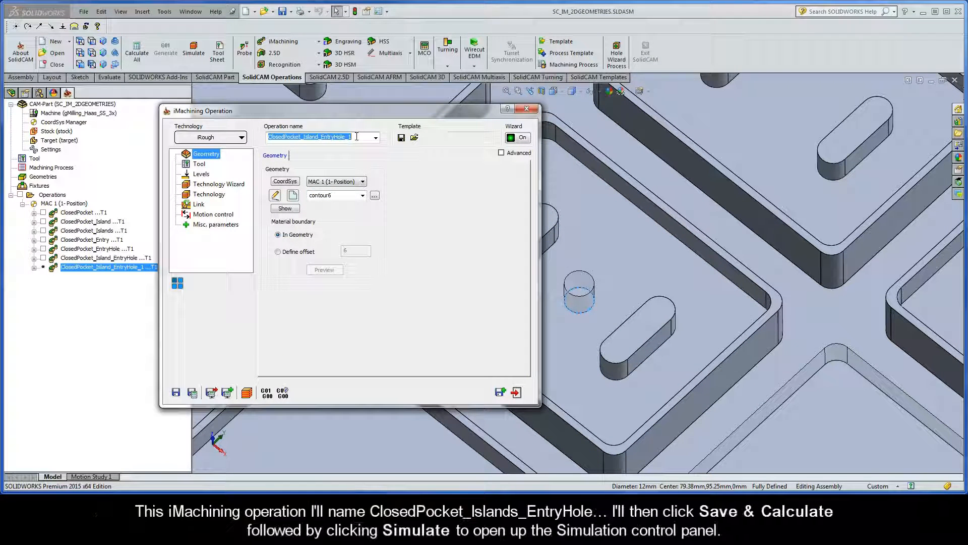
pyautogui.click(354, 137)
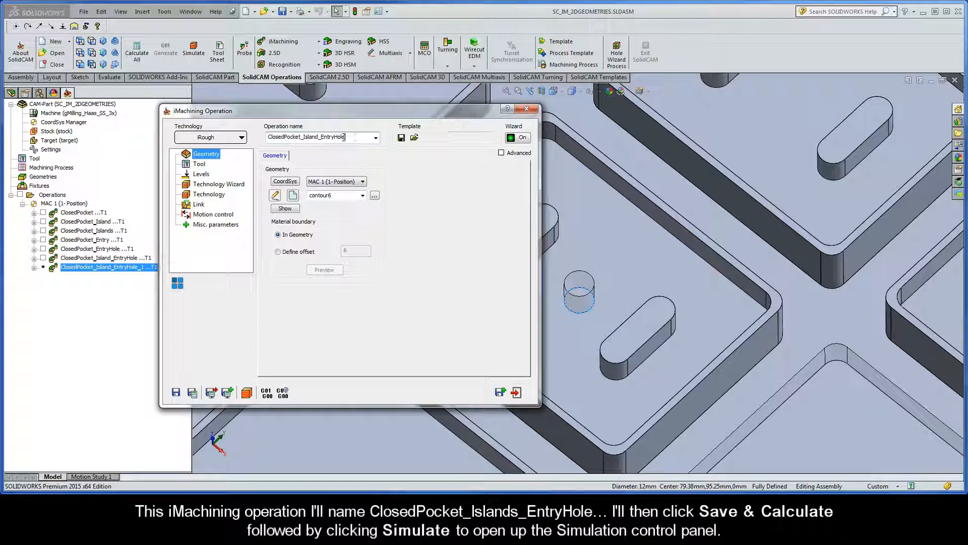
pyautogui.write('s')
pyautogui.click(192, 393)
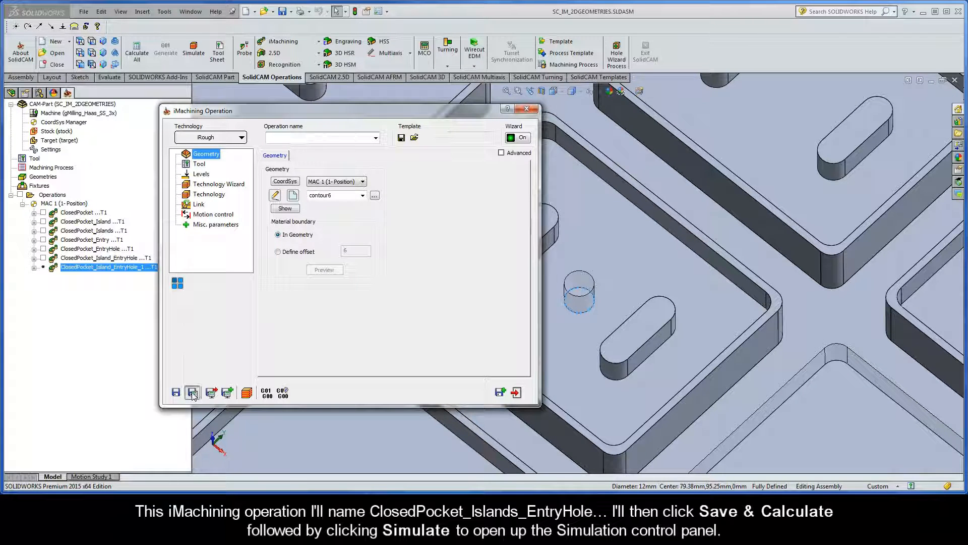
# Step: Simulate the ClosedPocket_Islands_EntryHole tool path in Host CAD mode, slowed at first and sped up partway, then exit the simulation and the operation
pyautogui.click(247, 394)
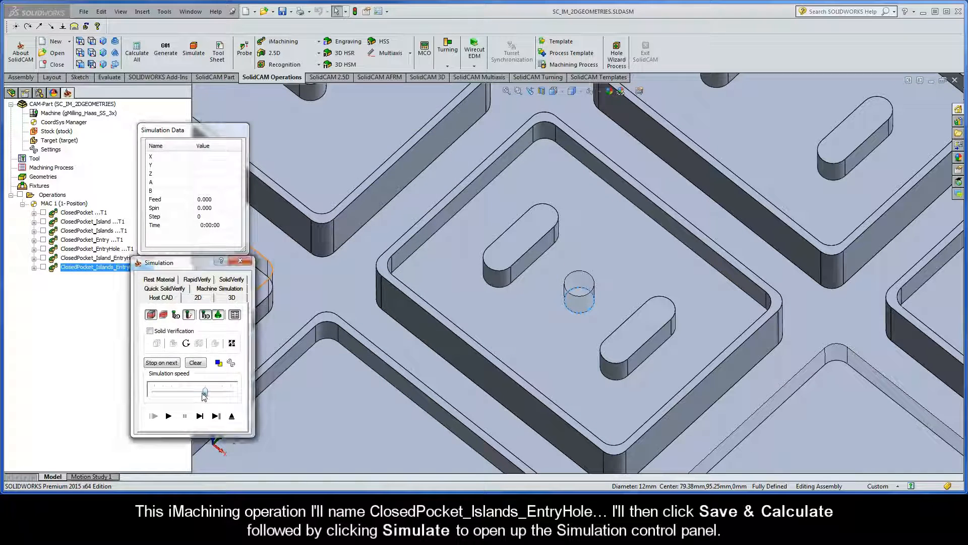
pyautogui.click(169, 416)
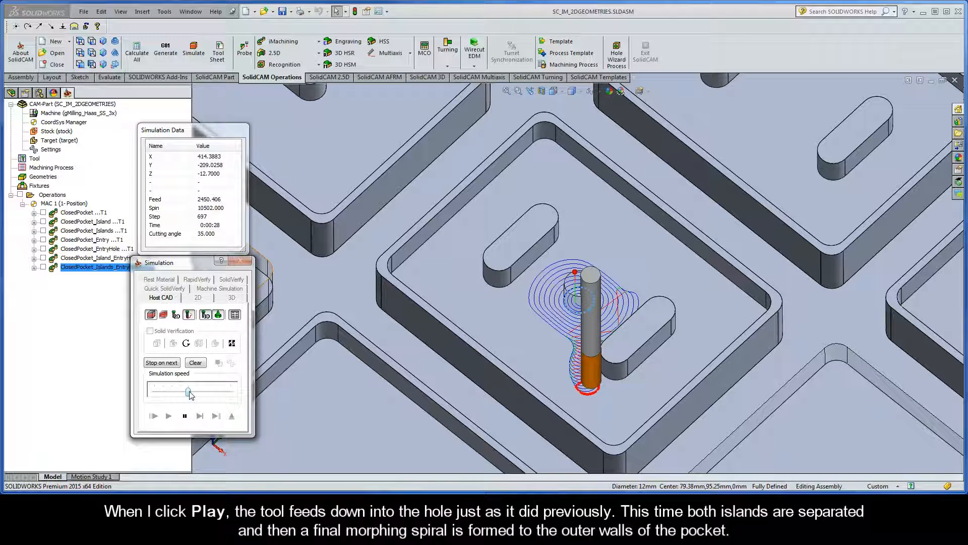
pyautogui.moveTo(190, 395); pyautogui.dragTo(206, 396)
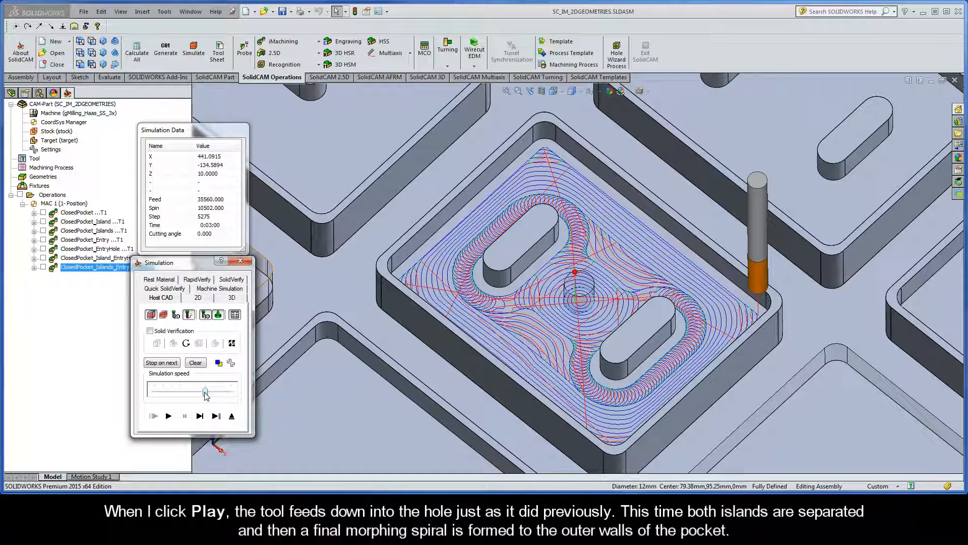
pyautogui.click(232, 417)
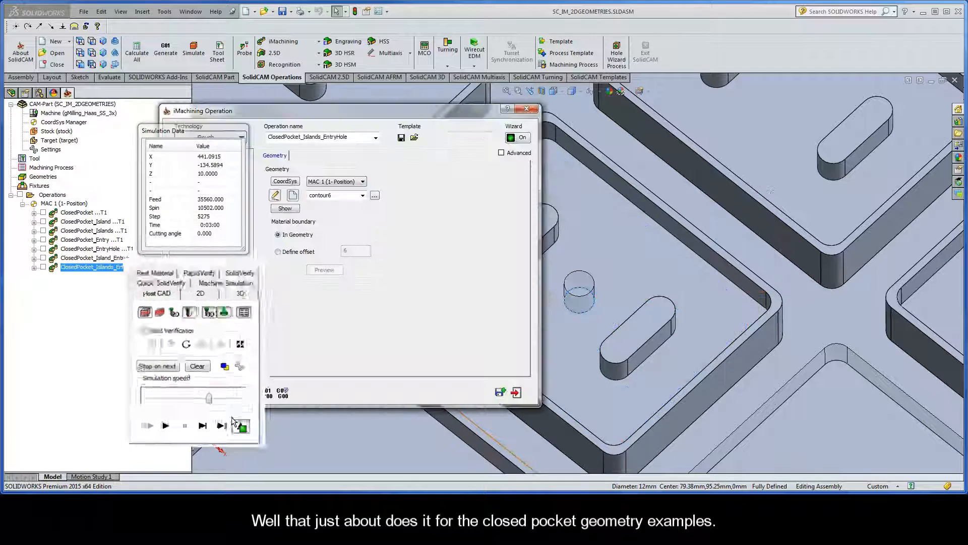
pyautogui.click(516, 392)
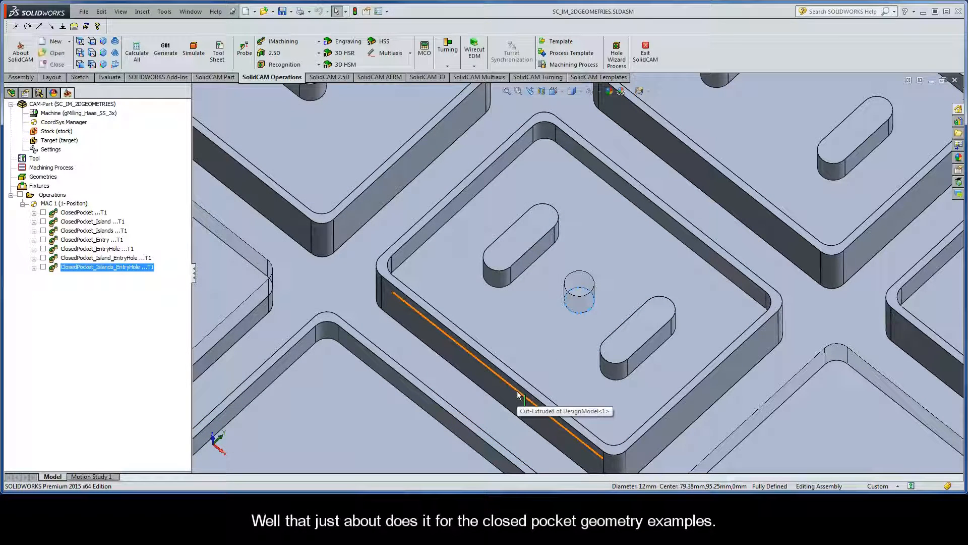